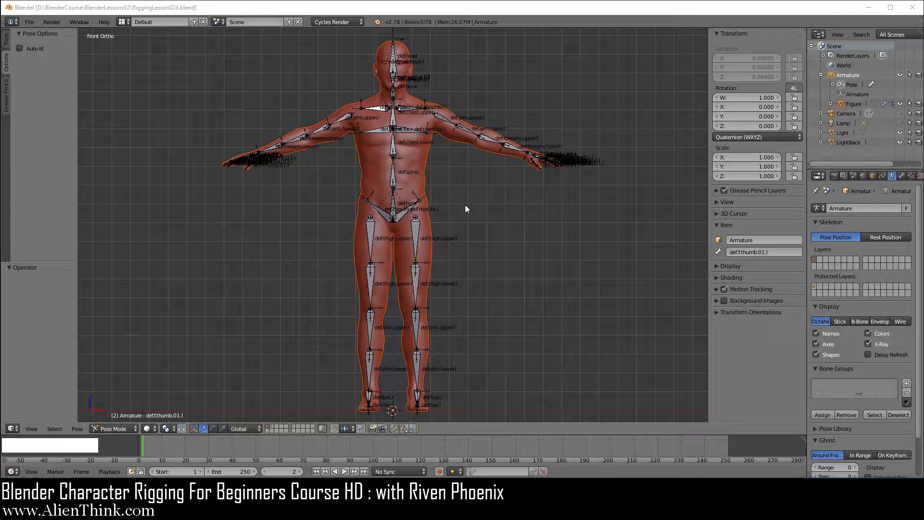
Save the scene under the existing file name RiggingLesson02e.blend in the BlenderLessonsV2 folder.
left_click(33, 21)
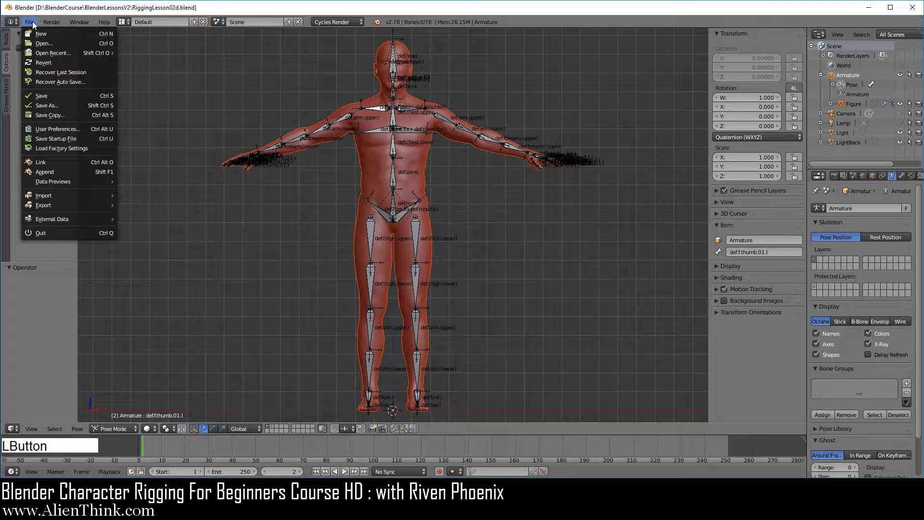
left_click(63, 102)
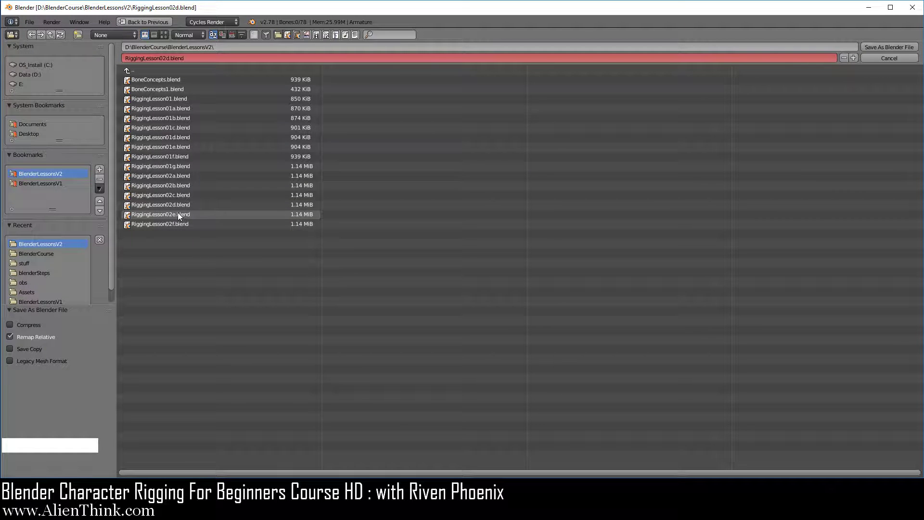
left_click(178, 214)
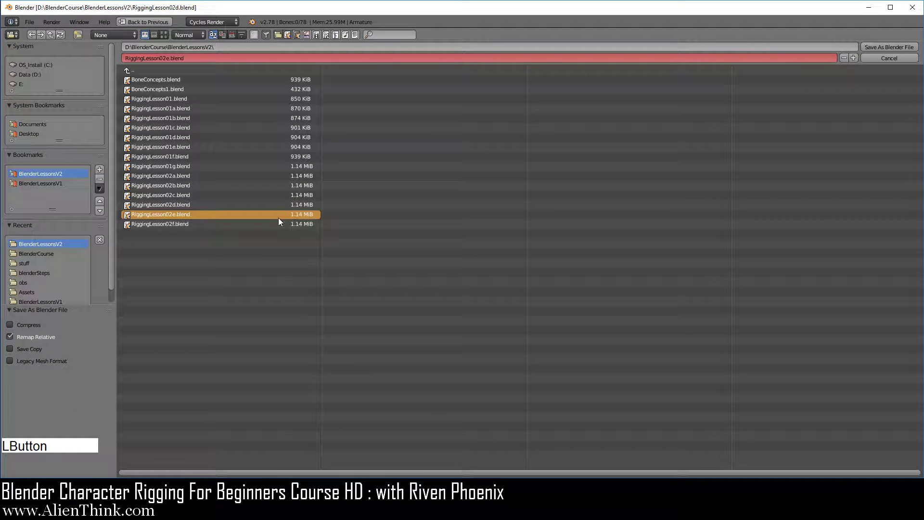
left_click(876, 47)
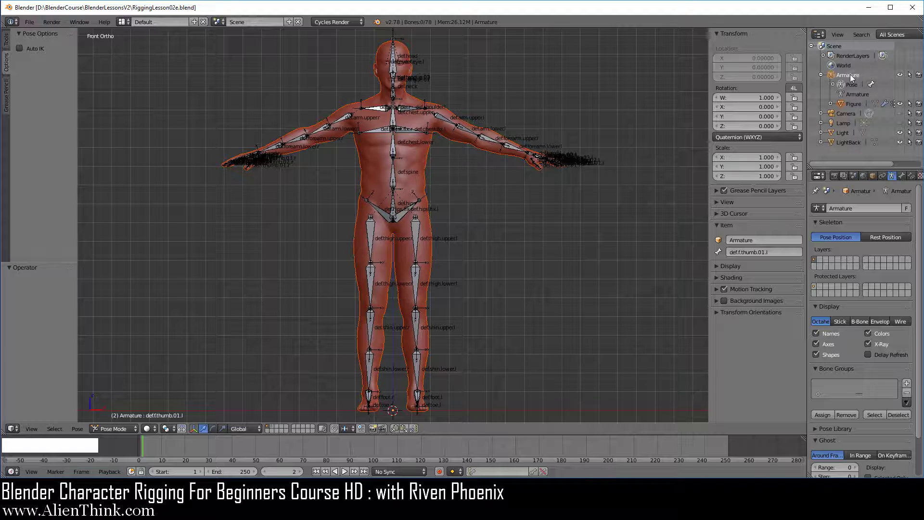
In Edit Mode, select the left hip fix bone and extend the selection to all bones sharing its suffix.
left_click(123, 428)
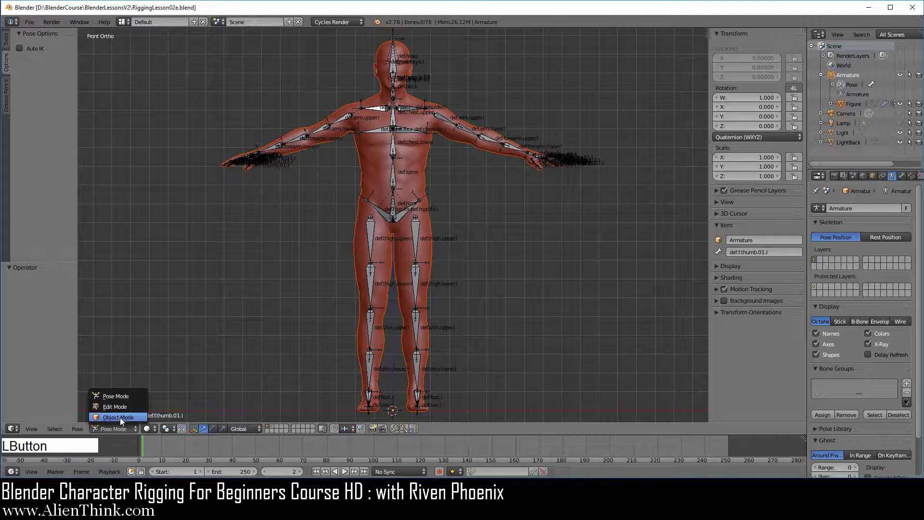
left_click(119, 407)
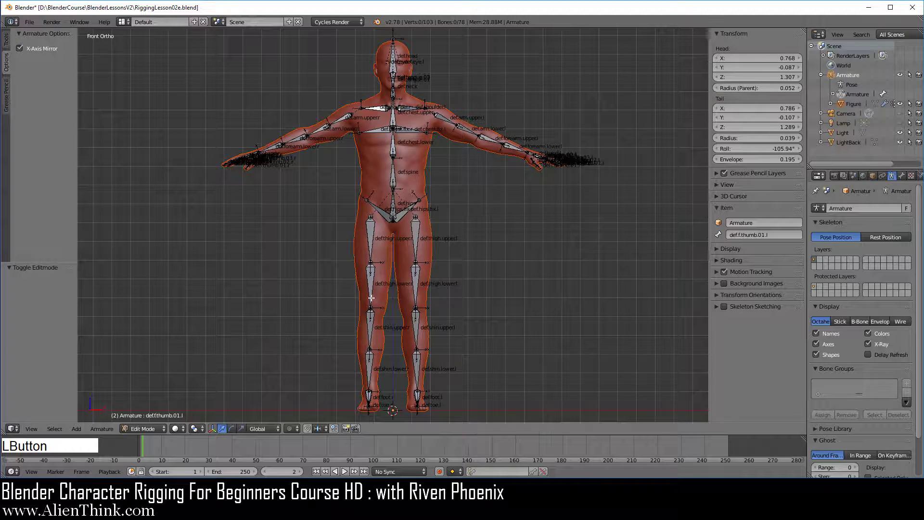
scroll(426, 246, "up", 5)
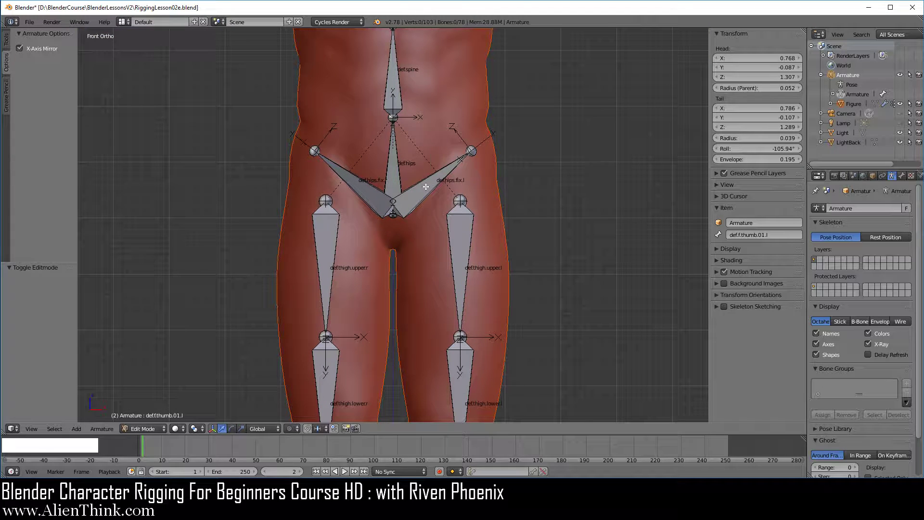
right_click(426, 186)
left_click(55, 428)
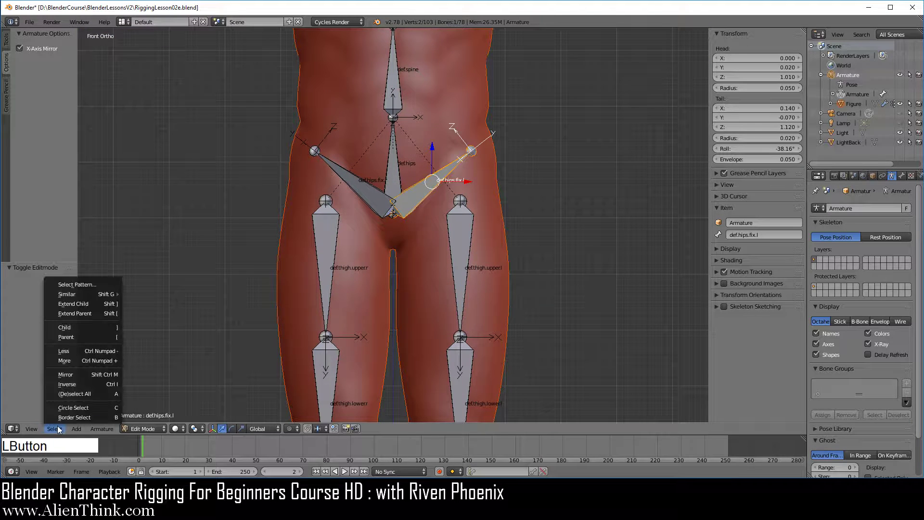
mouse_move(91, 293)
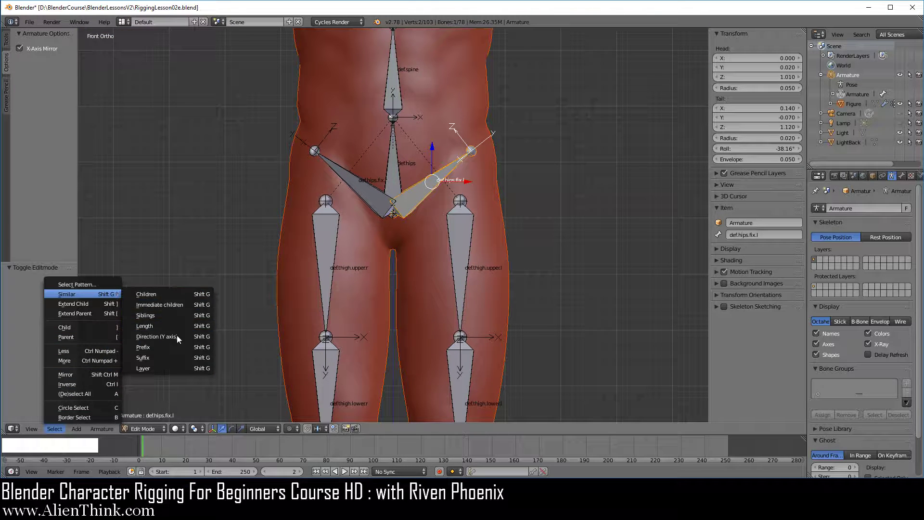
left_click(165, 358)
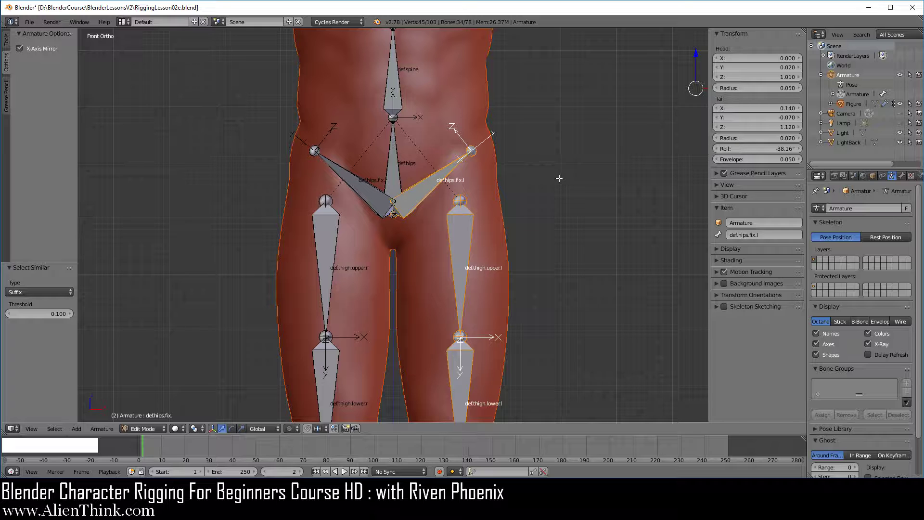
Deselect all bones and return the armature to Pose Mode.
key("g")
key("KP_Enter")
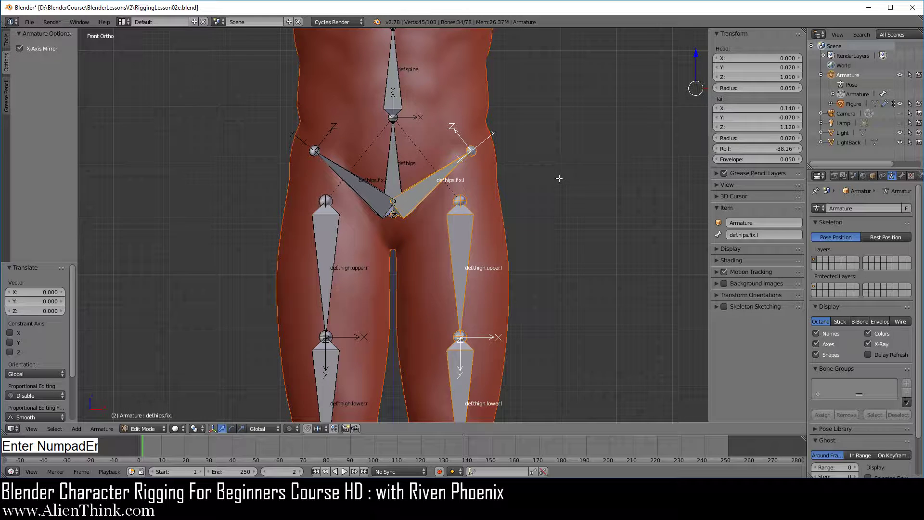
key("a")
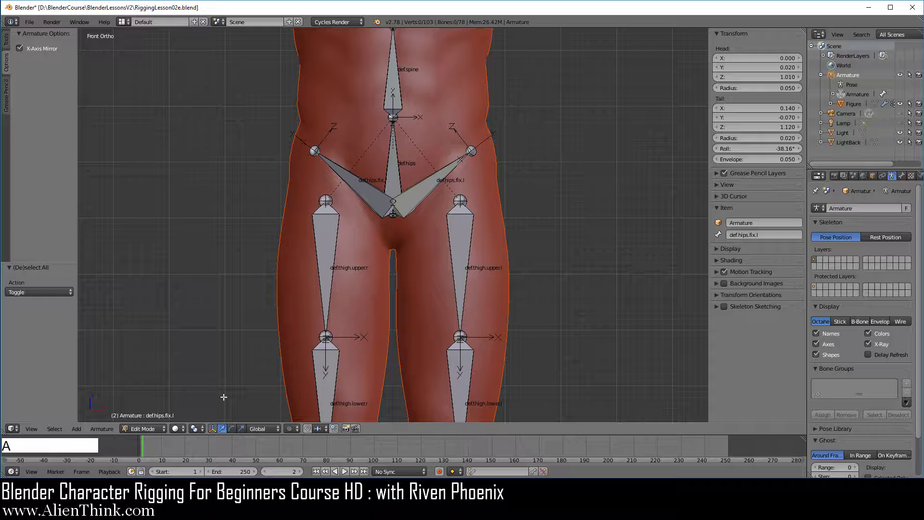
left_click(157, 428)
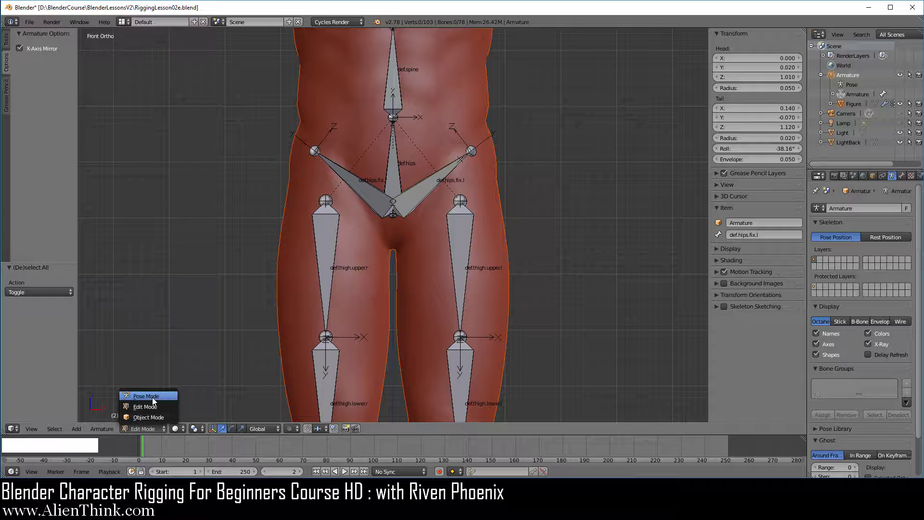
left_click(153, 398)
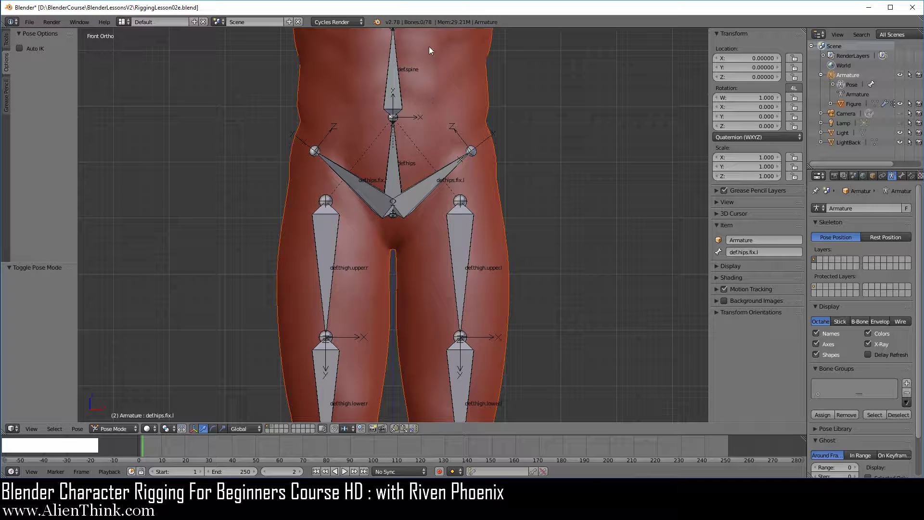
Try a free rotation of the left toe bone def.toe.l in the right side view, then cancel it.
left_click(426, 261)
scroll(438, 325, "up", 3)
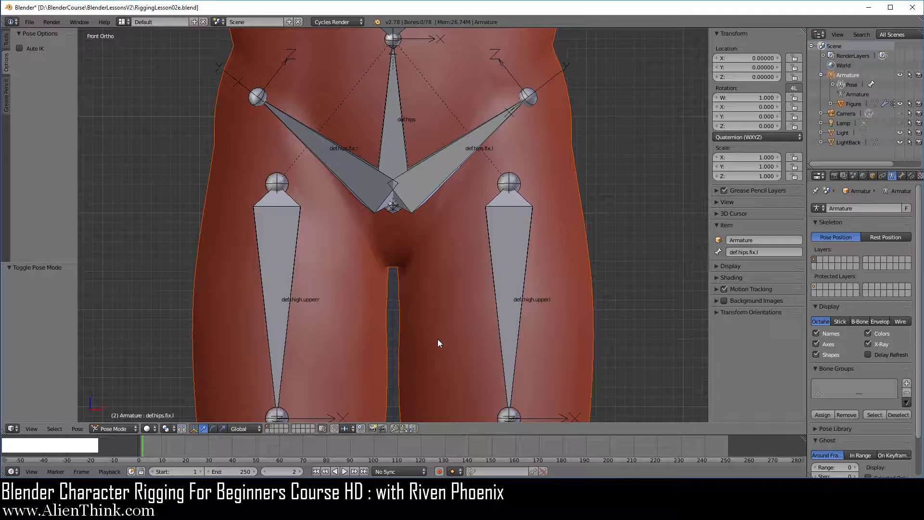
middle_click_drag(437, 339, 447, 120, "shift")
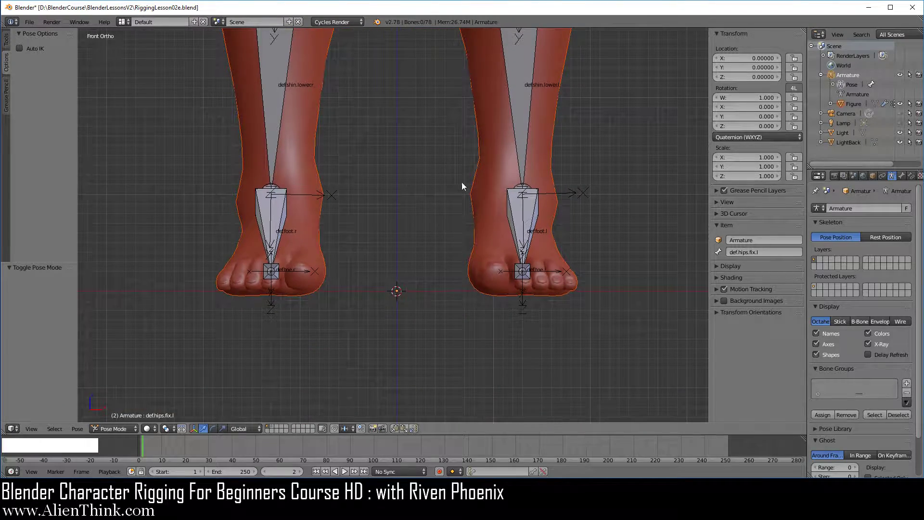
middle_click_drag(495, 250, 415, 291)
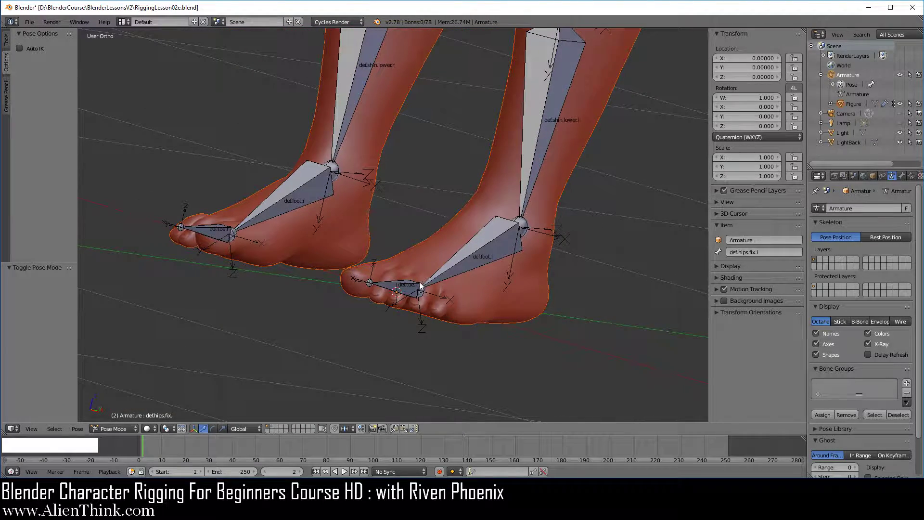
right_click(408, 288)
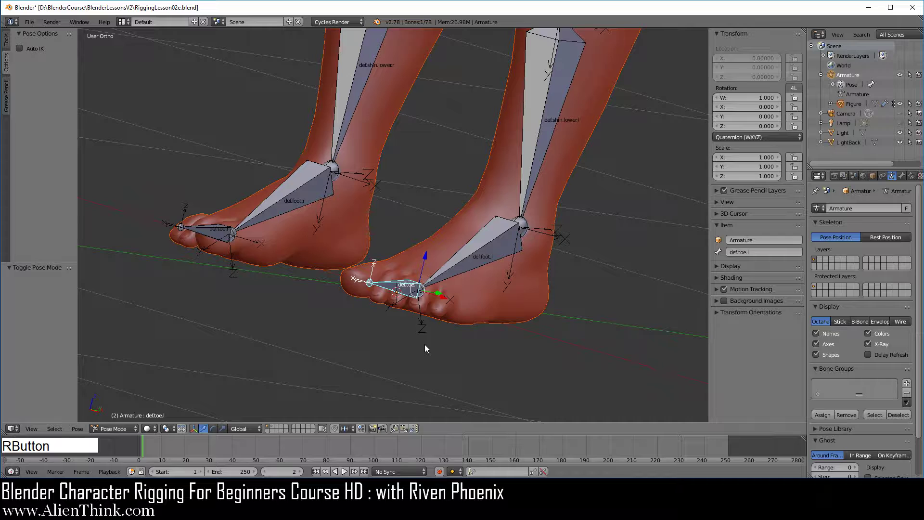
key("KP_3")
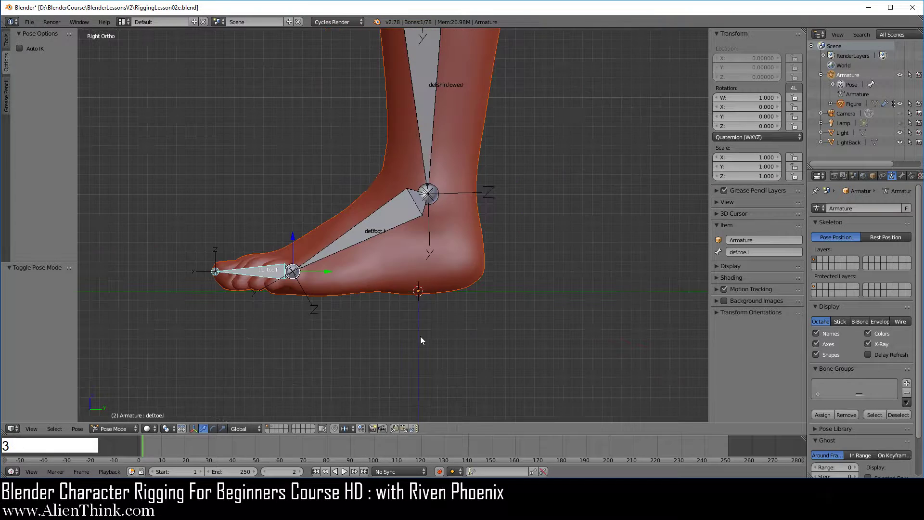
middle_click_drag(362, 322, 499, 320, "shift")
scroll(468, 339, "up", 2)
scroll(468, 340, "up", 2)
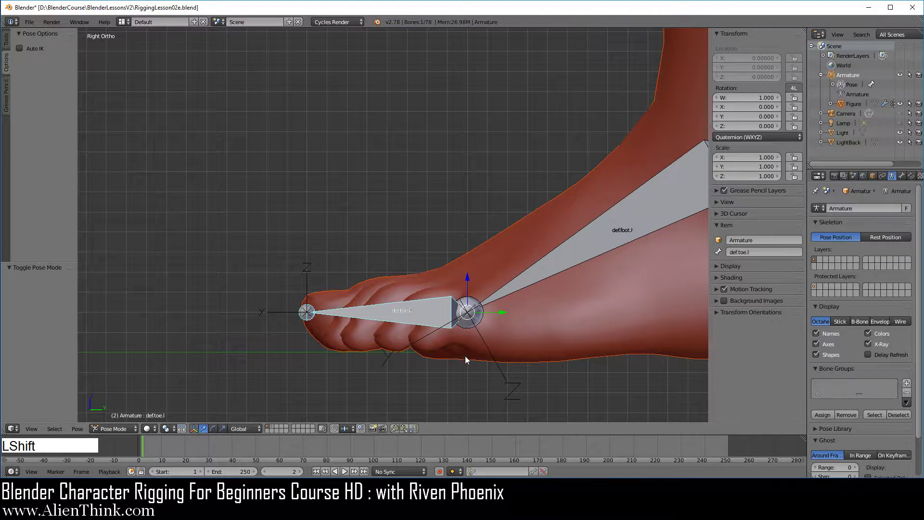
middle_click_drag(467, 356, 463, 276, "shift")
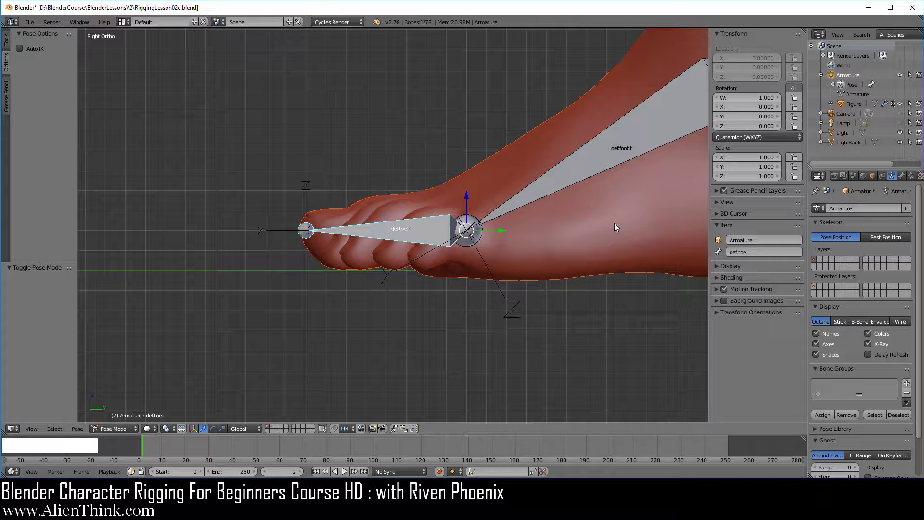
key("r")
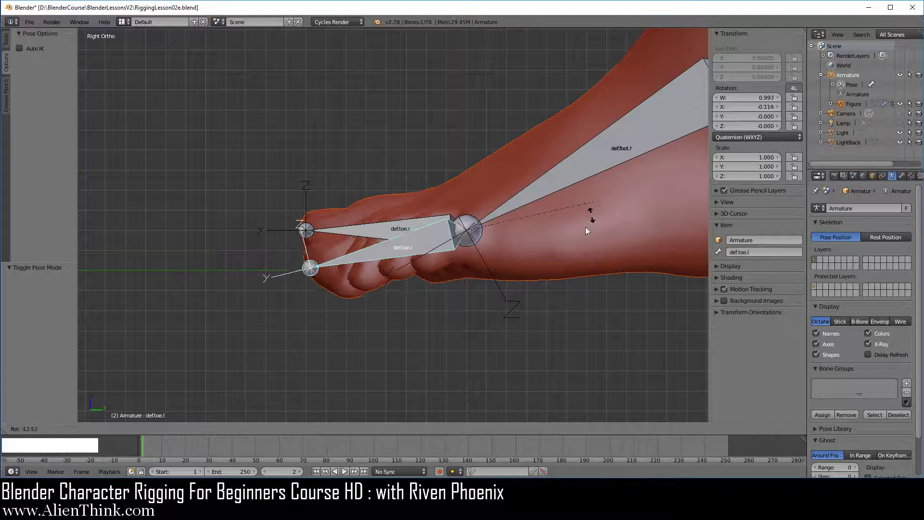
right_click(561, 270)
Try rotating the left toe bone about its local X axis from an angled view, then cancel the rotation.
middle_click_drag(338, 213, 377, 259)
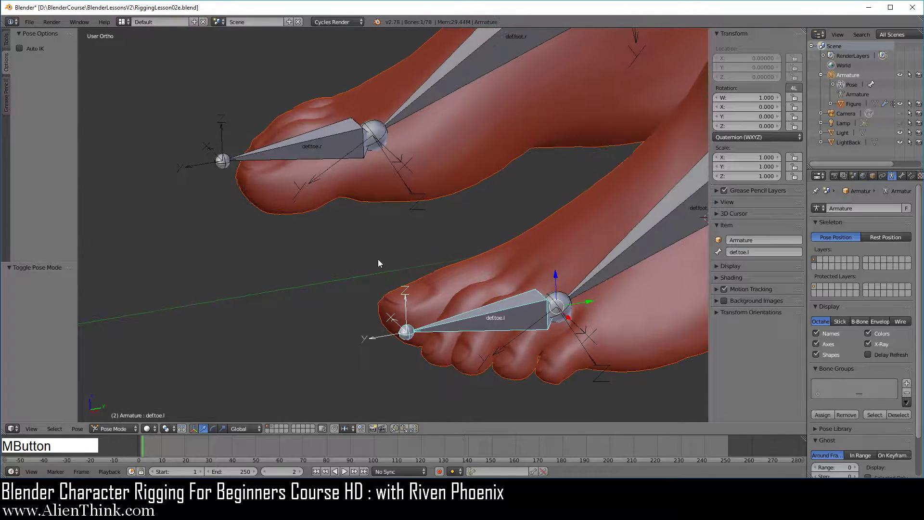
middle_click_drag(468, 177, 379, 146, "shift")
key("r")
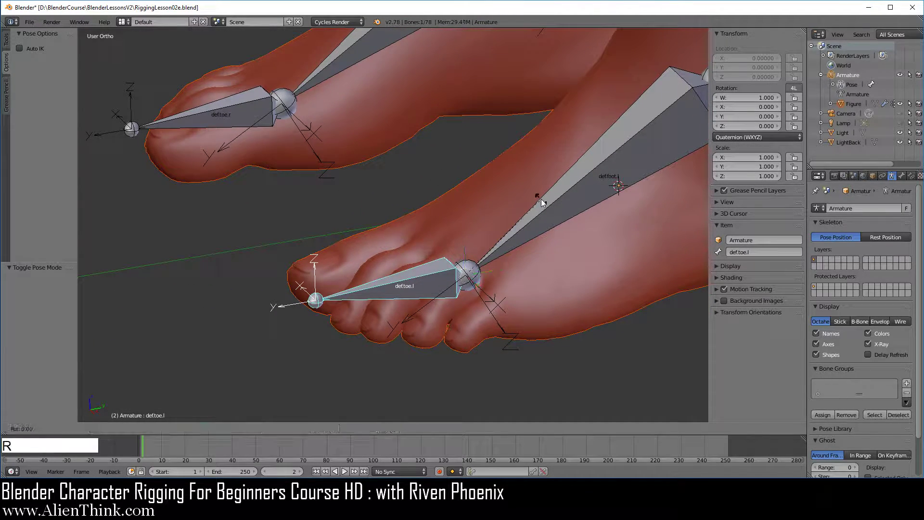
key("x")
key("x")
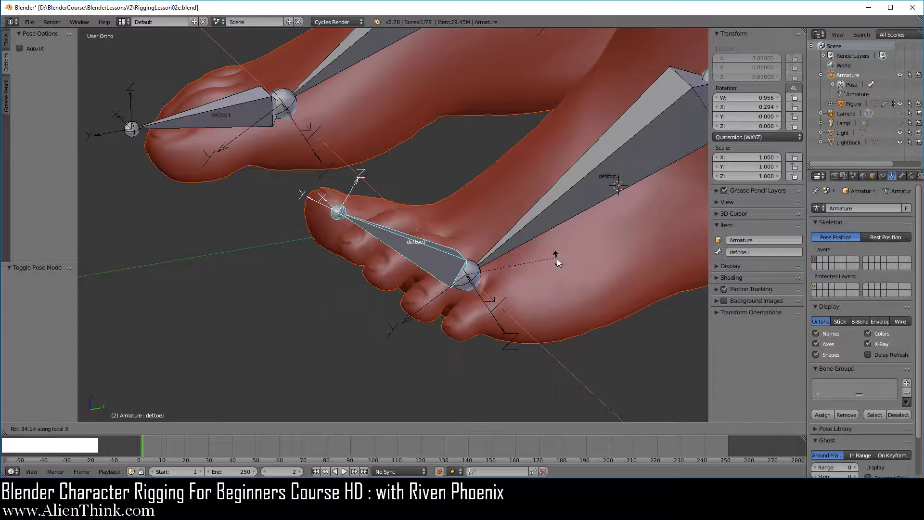
right_click(557, 261)
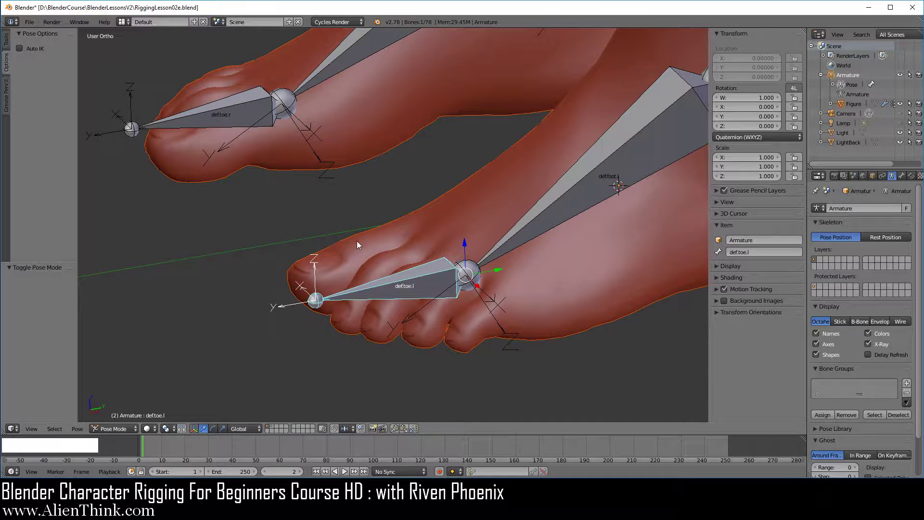
Try rotating the left foot bone def.foot.l about its local X axis, then cancel the rotation.
middle_click_drag(531, 284, 432, 272, "shift")
right_click(458, 163)
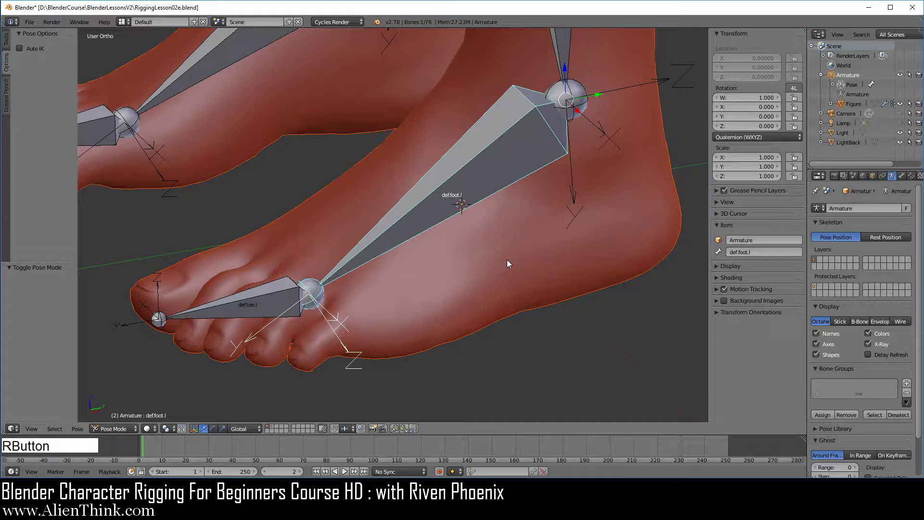
key("r")
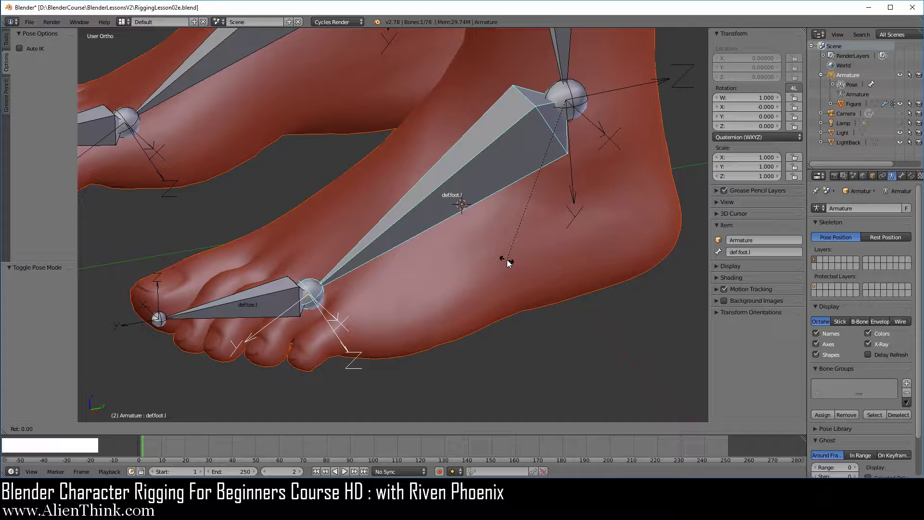
key("x")
key("x")
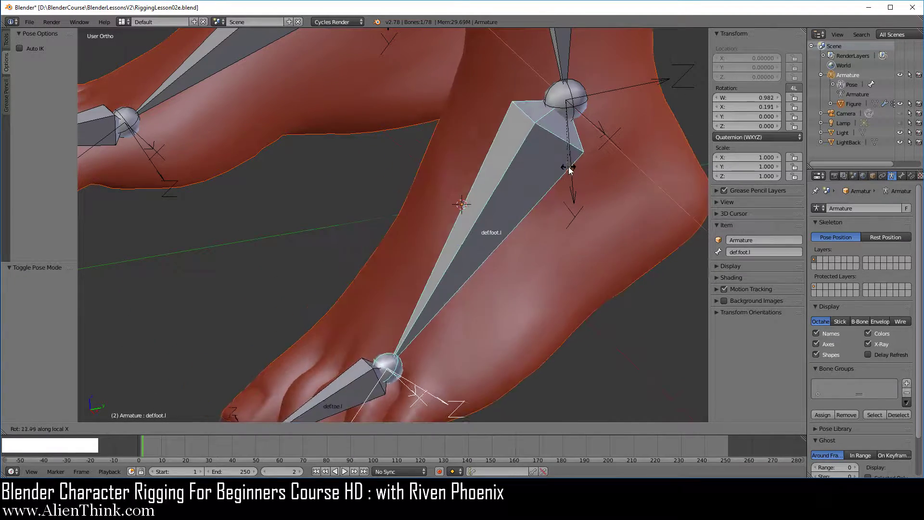
right_click(520, 277)
Try a free rotation of the left foot bone in the right side view, then cancel it.
key("KP_3")
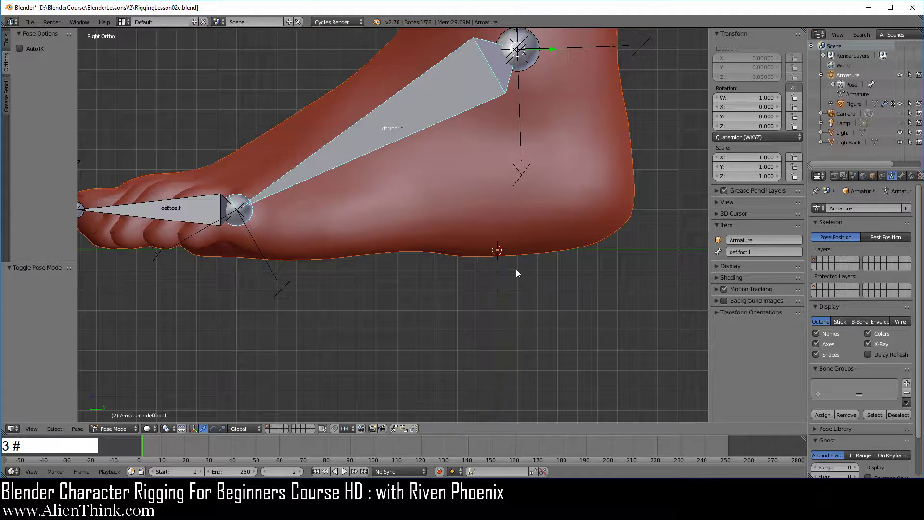
middle_click_drag(515, 270, 483, 266, "shift")
scroll(483, 266, "down", 2)
key("r")
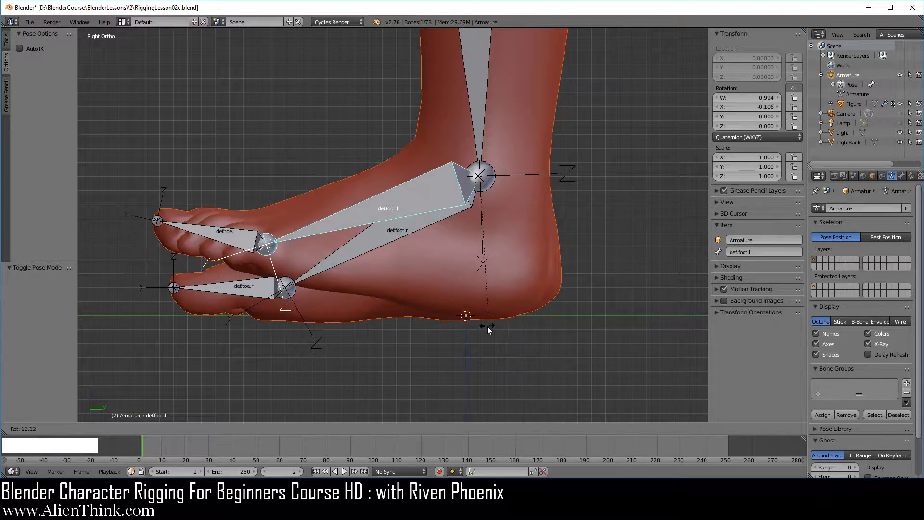
right_click(518, 301)
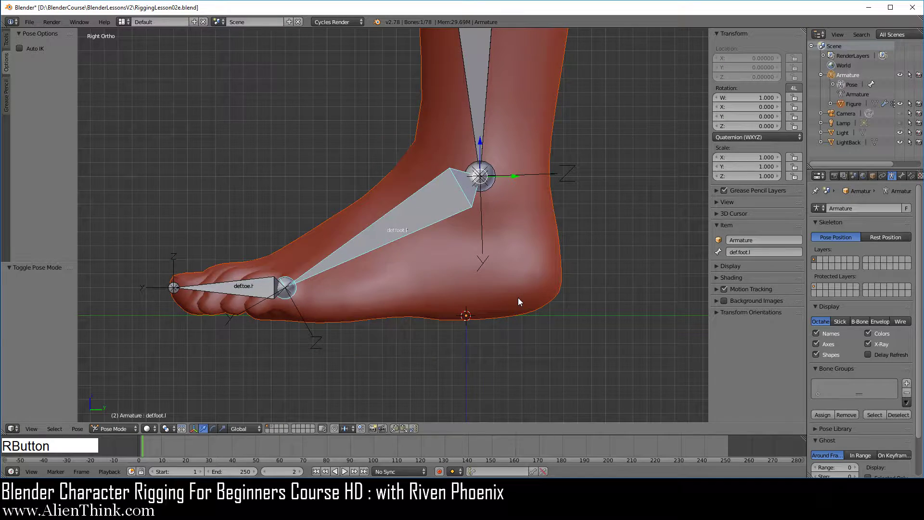
Try a trackball rotation of the left foot bone in the front view, then cancel it.
key("1")
key("r")
key("r")
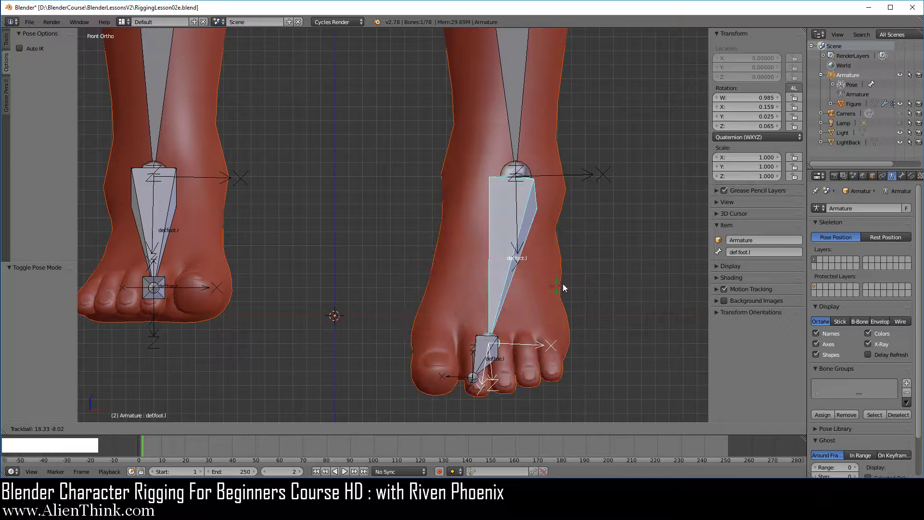
right_click(565, 275)
Try a free rotation of the left lower shin bone def.shin.lower.l in the front view, then cancel it.
scroll(560, 280, "down", 3)
middle_click_drag(560, 280, 517, 299, "shift")
right_click(481, 241)
middle_click_drag(511, 220, 509, 270, "shift")
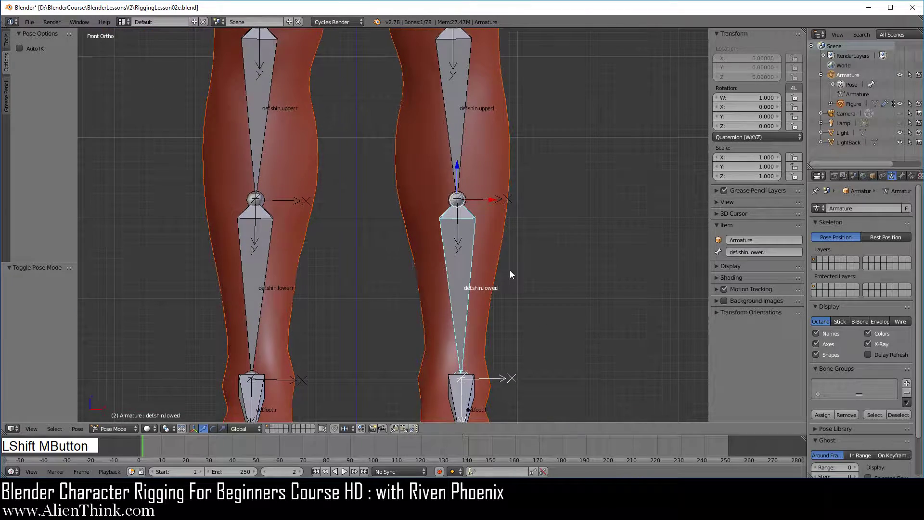
key("r")
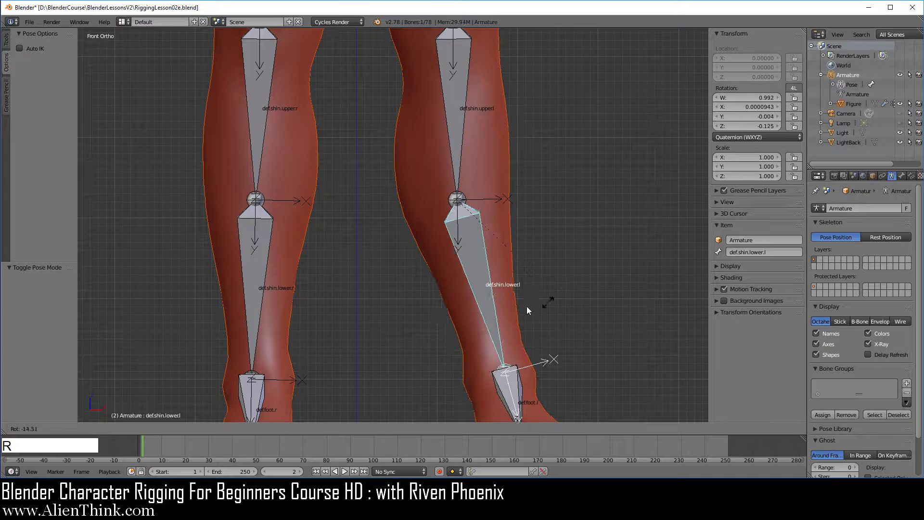
right_click(539, 305)
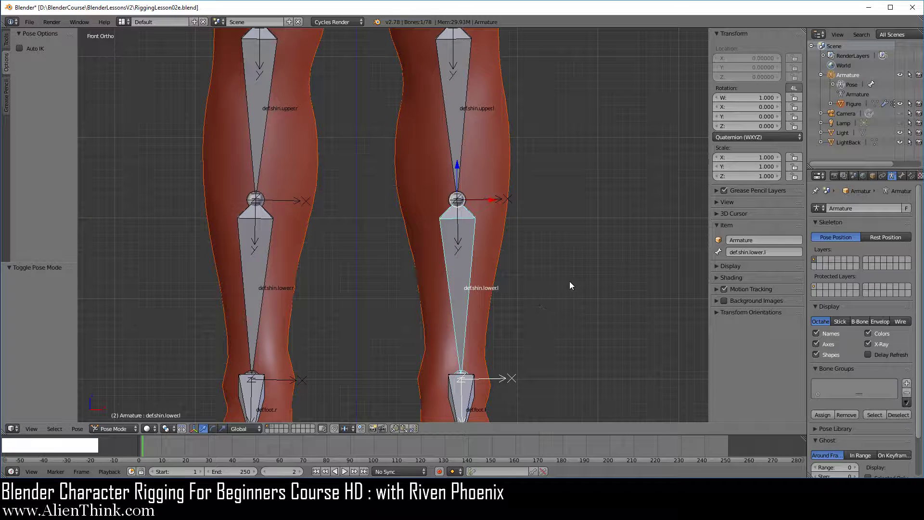
Try twisting the left lower shin bone about its local Y axis, then cancel the rotation.
key("r")
key("y")
key("y")
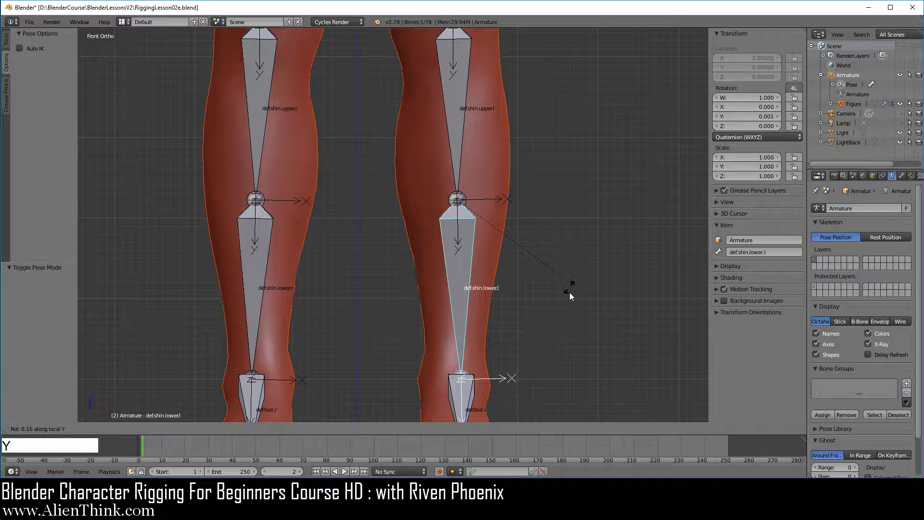
right_click(576, 261)
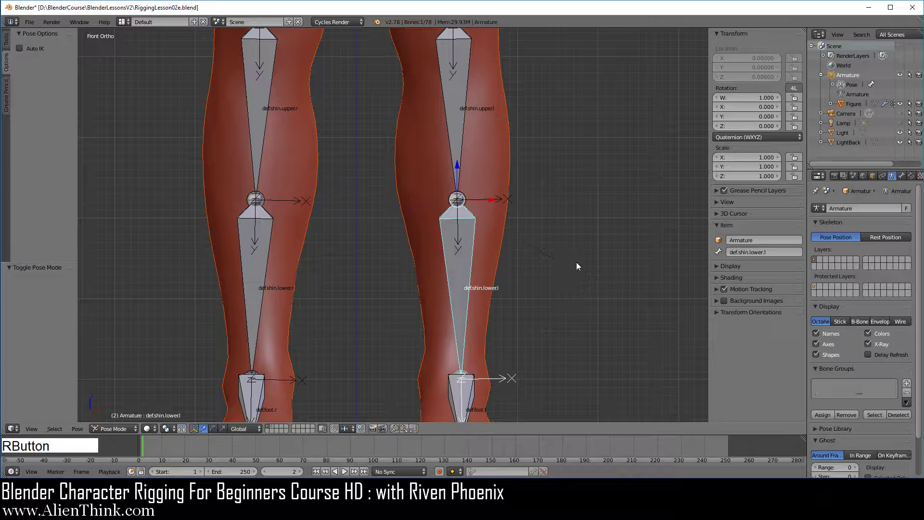
Try a free rotation of the left upper shin bone def.shin.upper.l at the knee in the right side view, then cancel it.
middle_click_drag(576, 262, 512, 284, "shift")
right_click(473, 213)
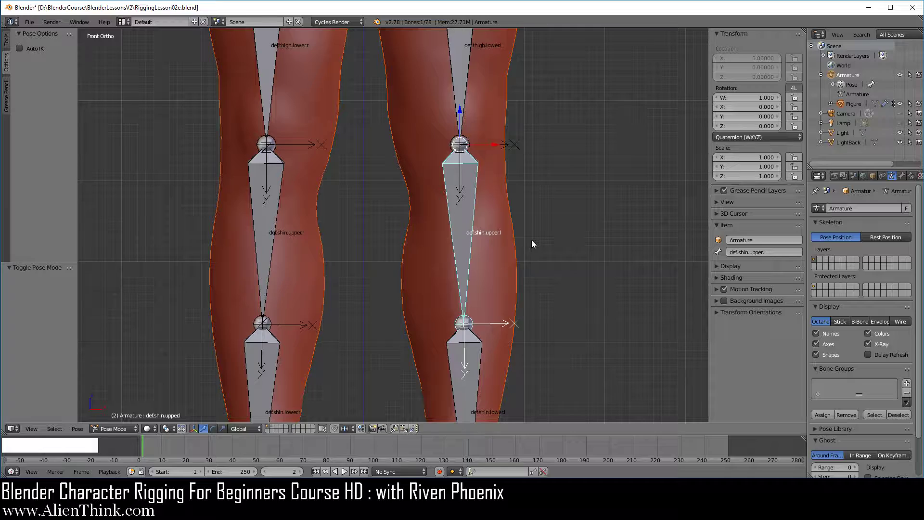
key("KP_3")
middle_click_drag(521, 217, 520, 296, "shift")
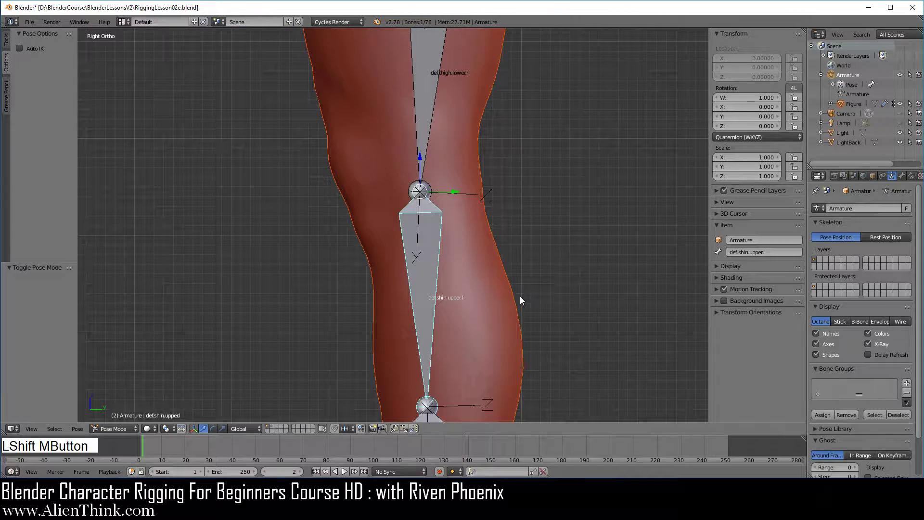
key("r")
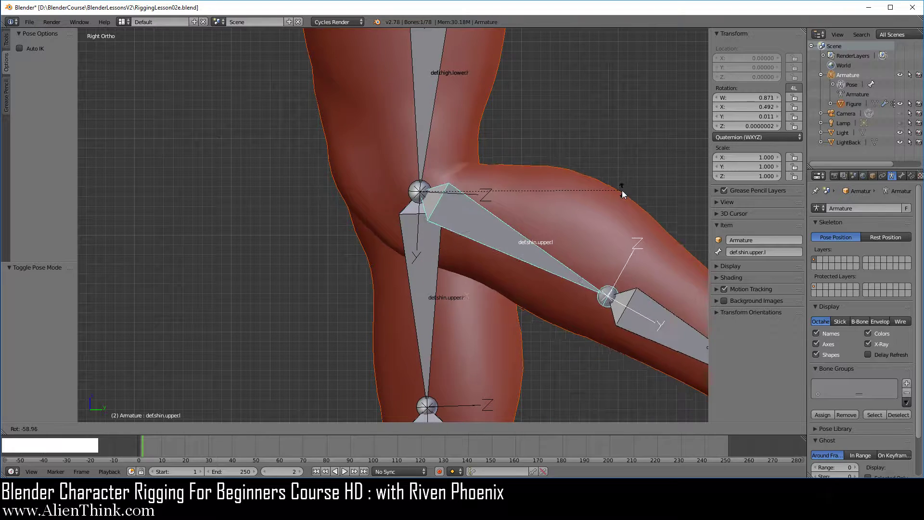
right_click(576, 306)
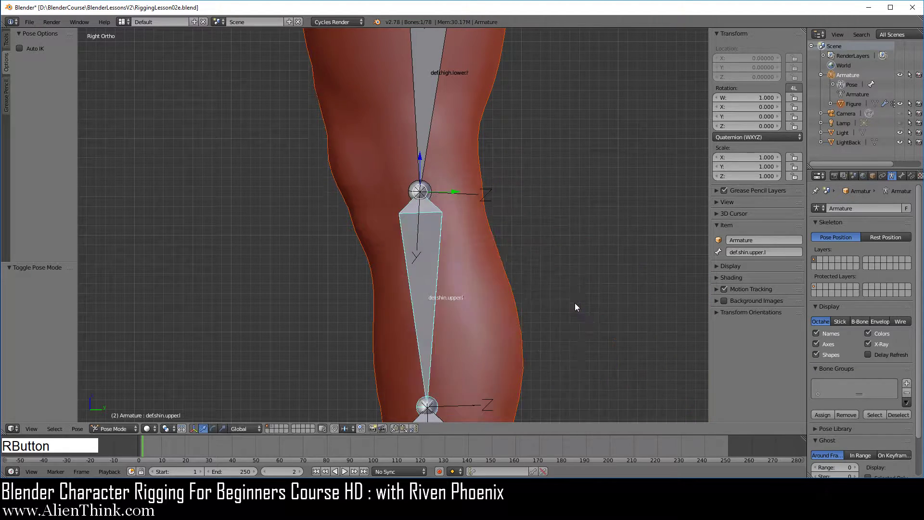
Try rotating the left lower thigh bone def.thigh.lower.l about its local Y axis, then cancel the rotation.
middle_click_drag(575, 302, 425, 222, "shift")
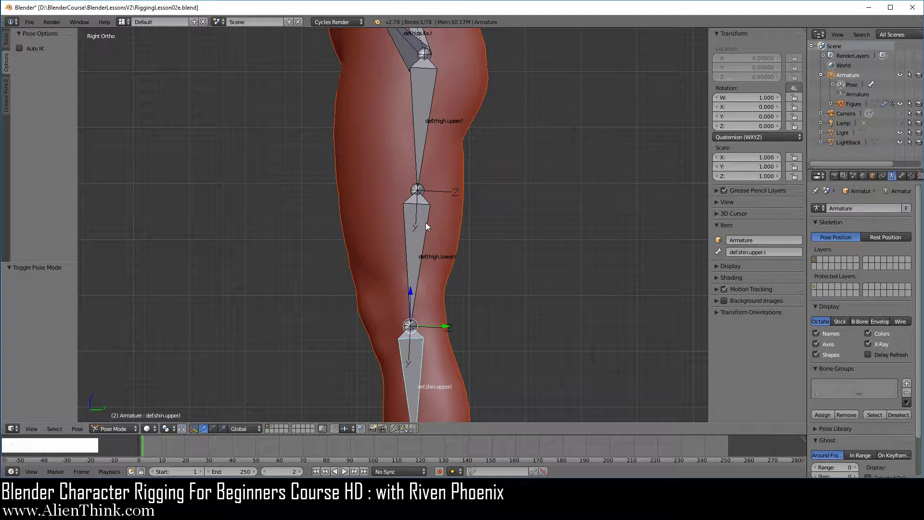
right_click(425, 222)
key("r")
key("y")
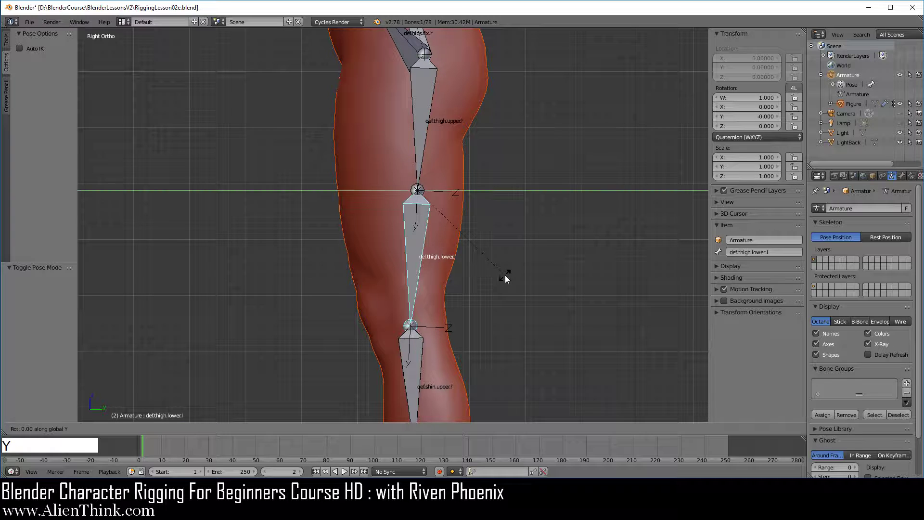
key("y")
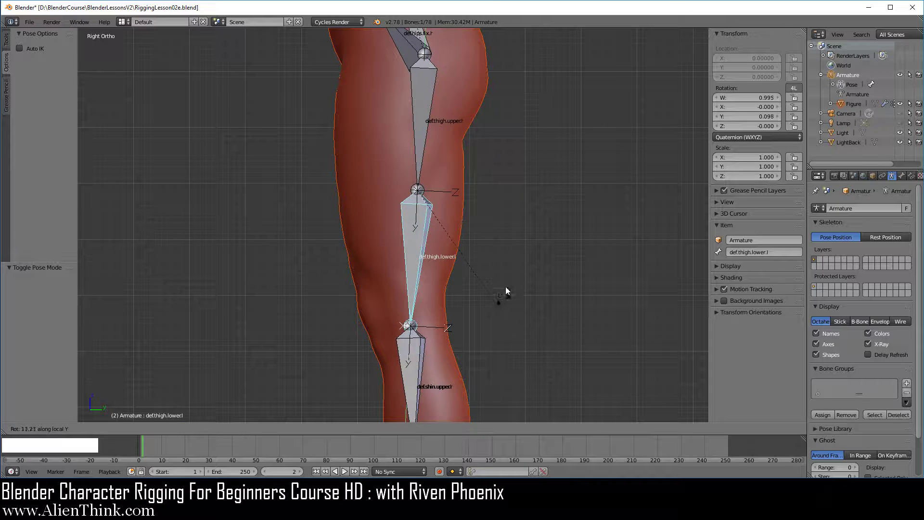
right_click(511, 258)
Try swinging the left upper thigh bone def.thigh.upper.l forward and backward in the right side view, cancelling each rotation.
right_click(426, 140)
middle_click_drag(426, 140, 516, 307, "shift")
scroll(515, 289, "down", 1)
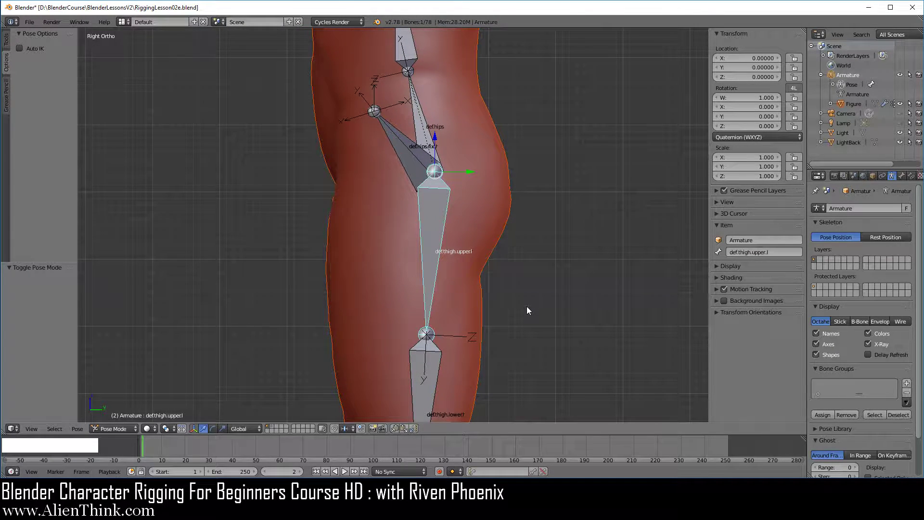
key("r")
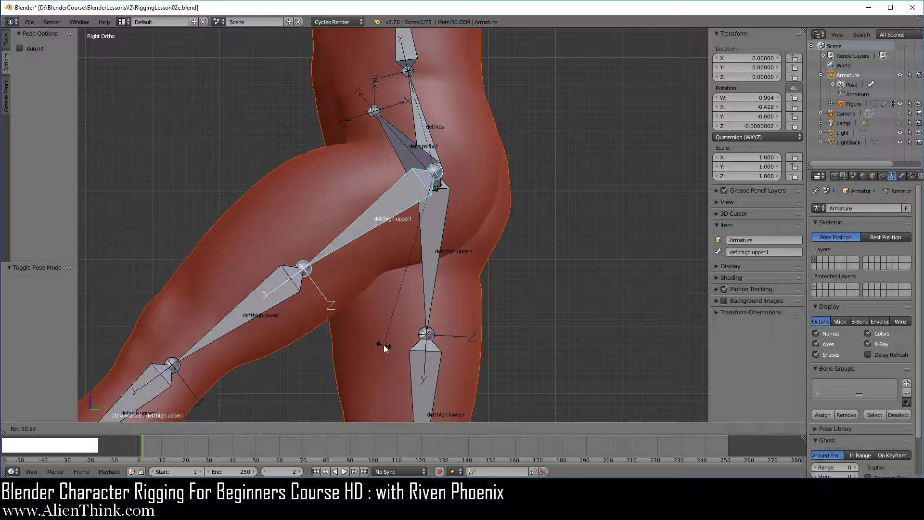
right_click(535, 229)
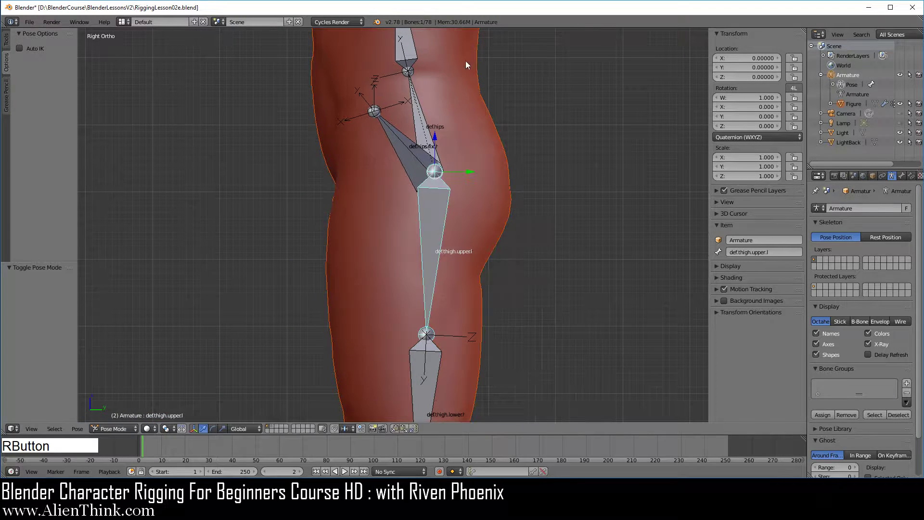
key("r")
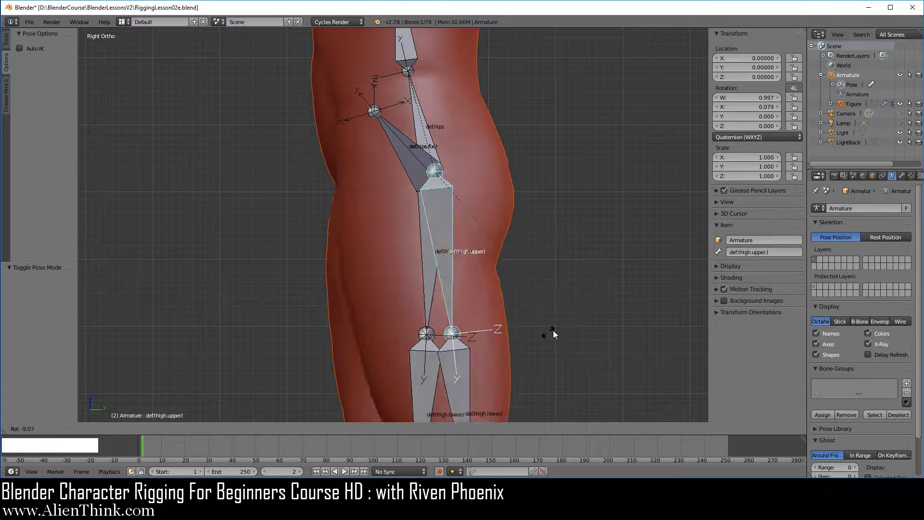
right_click(578, 320)
Try swinging the left upper thigh bone sideways twice in the front view, cancelling each rotation.
key("KP_1")
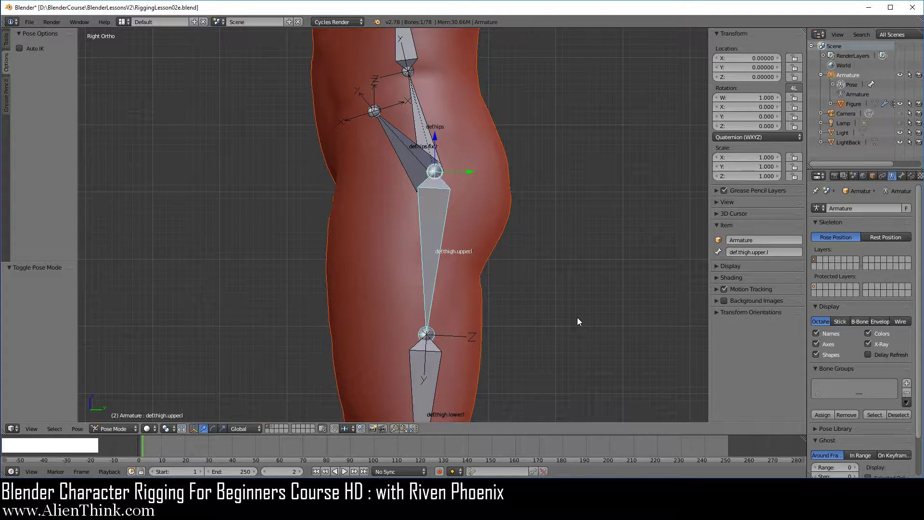
key("r")
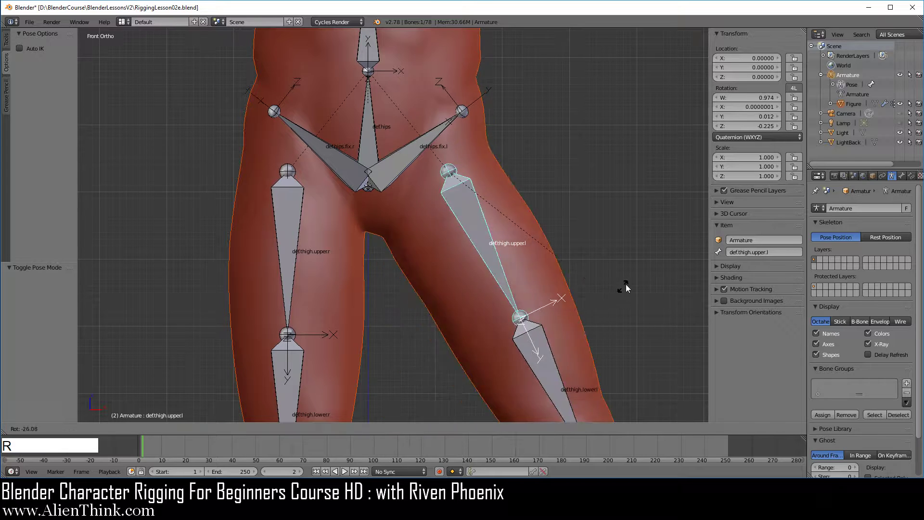
right_click(572, 317)
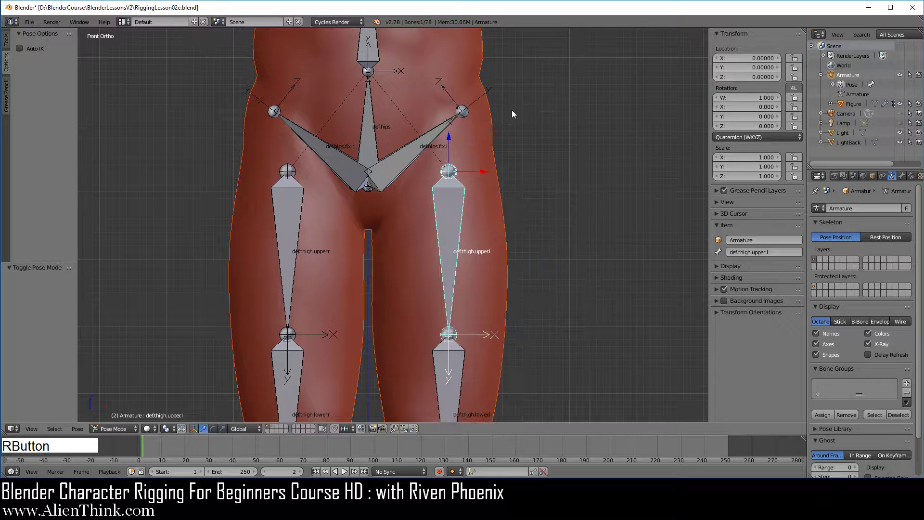
middle_click_drag(485, 101, 489, 130, "shift")
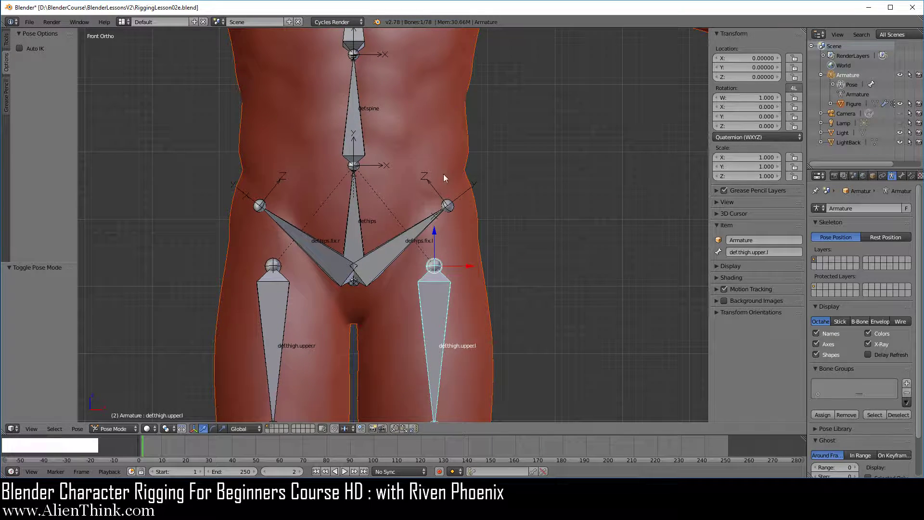
key("r")
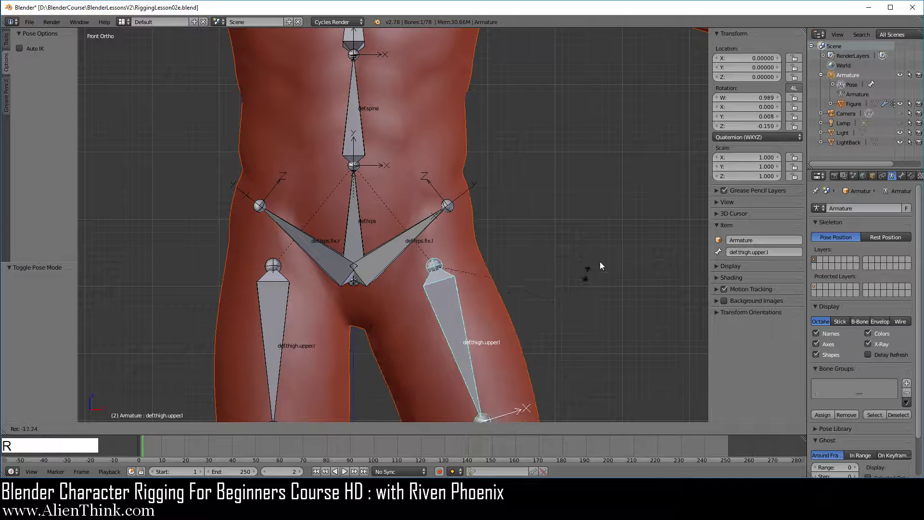
right_click(579, 283)
Try a free rotation of the hip bone def.hips in the front view, then cancel it.
middle_click_drag(512, 199, 532, 235, "shift")
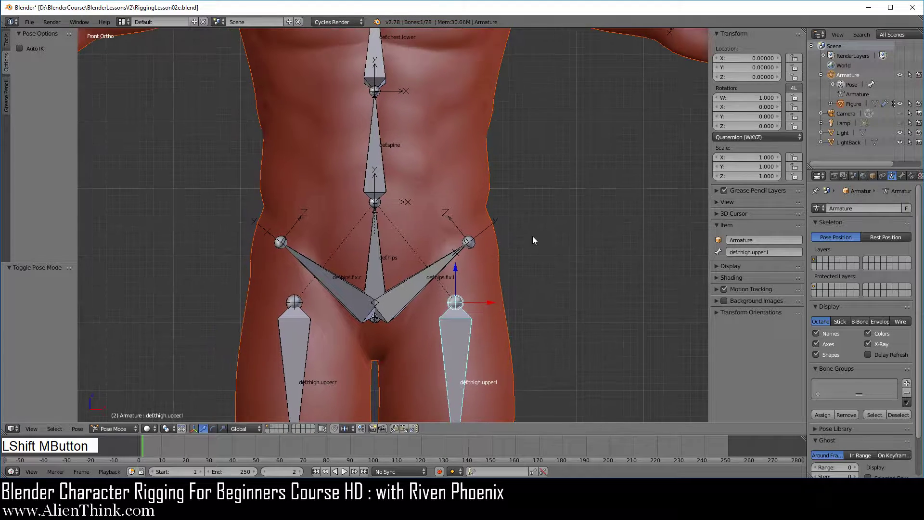
right_click(383, 177)
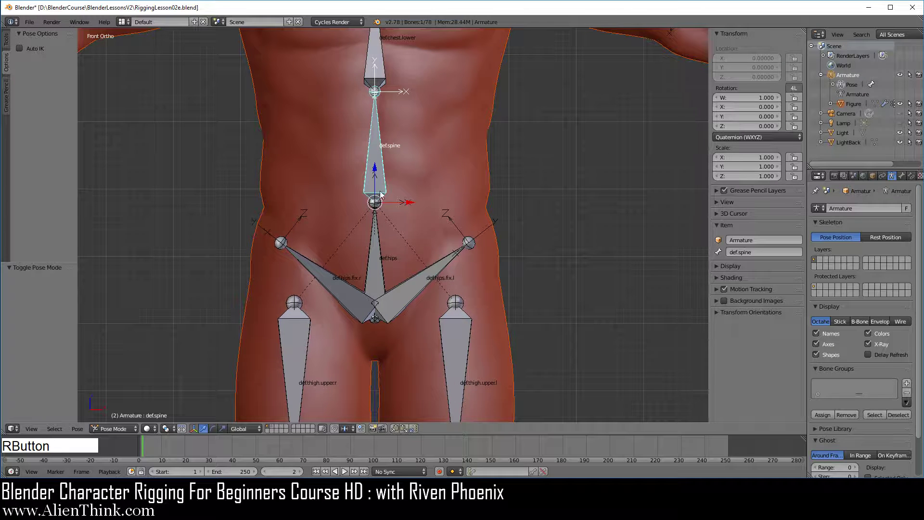
right_click(380, 244)
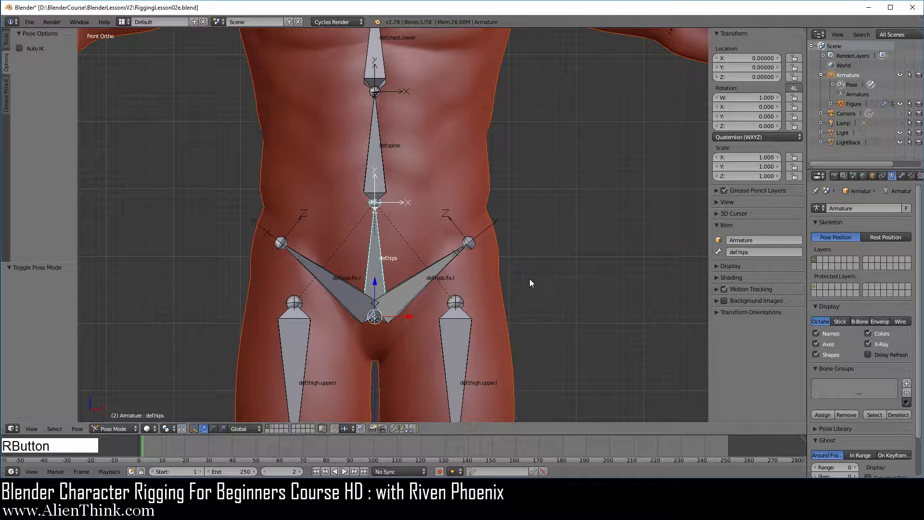
key("r")
right_click(575, 244)
Try free rotations of the spine bone def.spine in the front view and the right side view, cancelling each one.
right_click(383, 167)
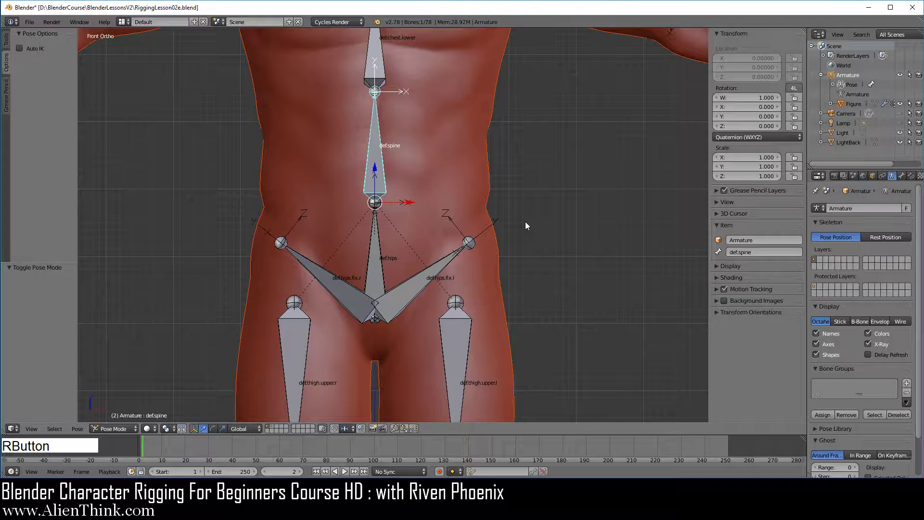
key("r")
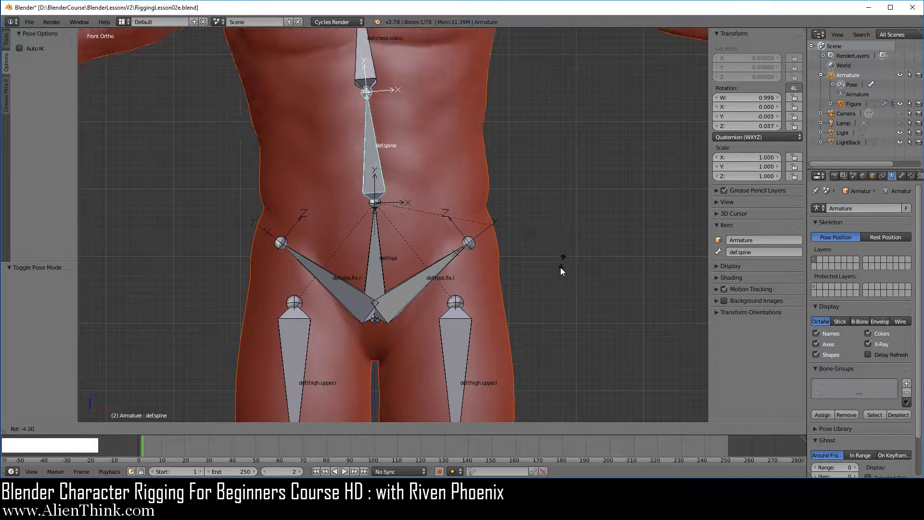
right_click(556, 198)
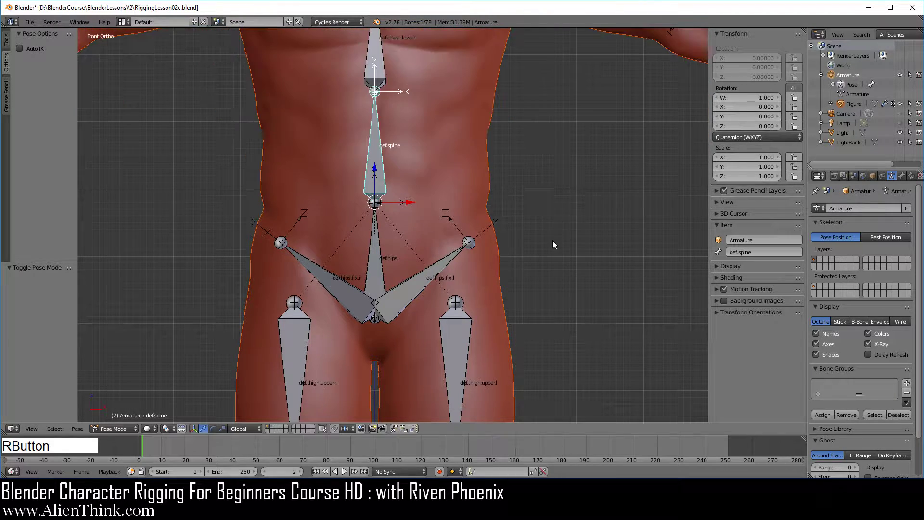
key("KP_3")
key("r")
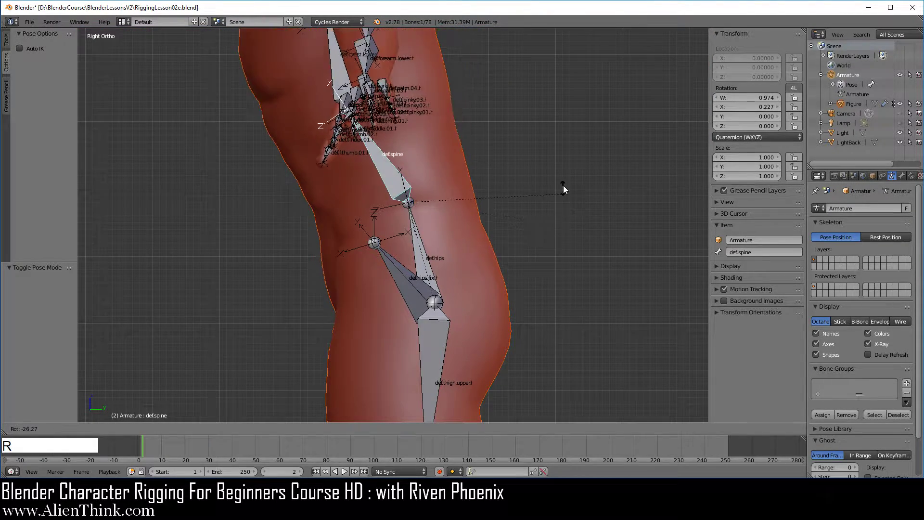
right_click(541, 237)
Try a free rotation of the lower chest bone def.chest.lower in the right side view, then cancel it.
middle_click_drag(541, 237, 501, 298, "shift")
right_click(412, 209)
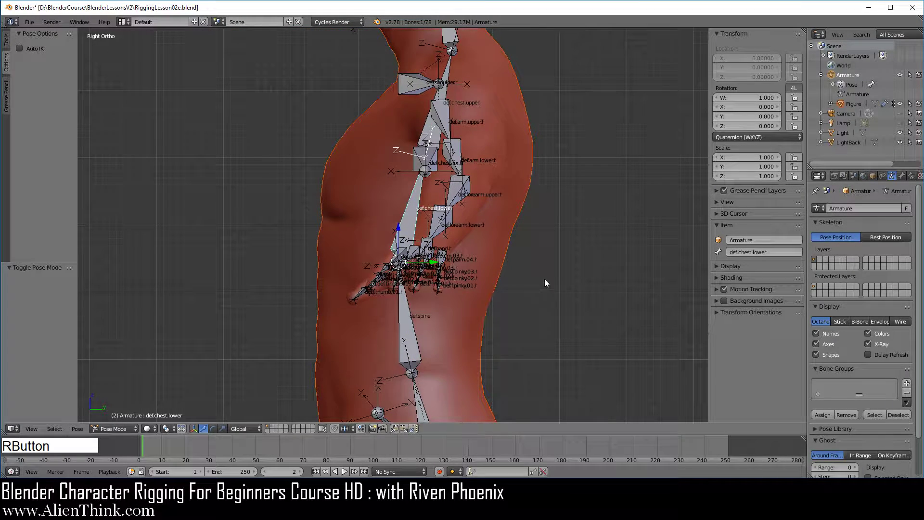
key("r")
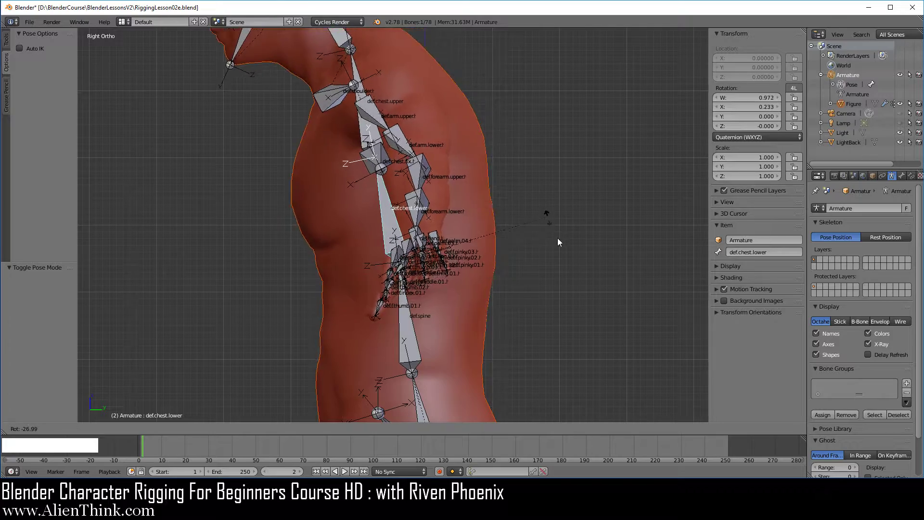
right_click(562, 304)
Try a free rotation and a trackball rotation of the lower chest bone in the front view, cancelling each one.
key("KP_1")
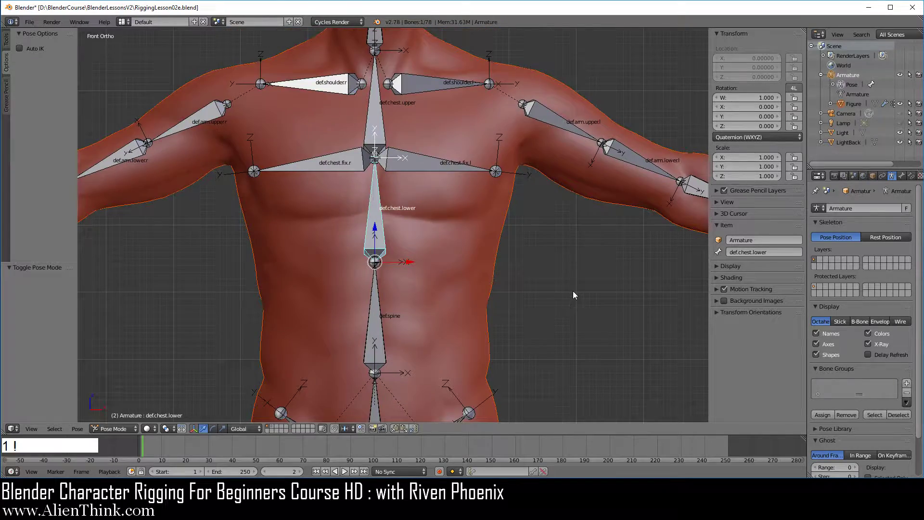
key("r")
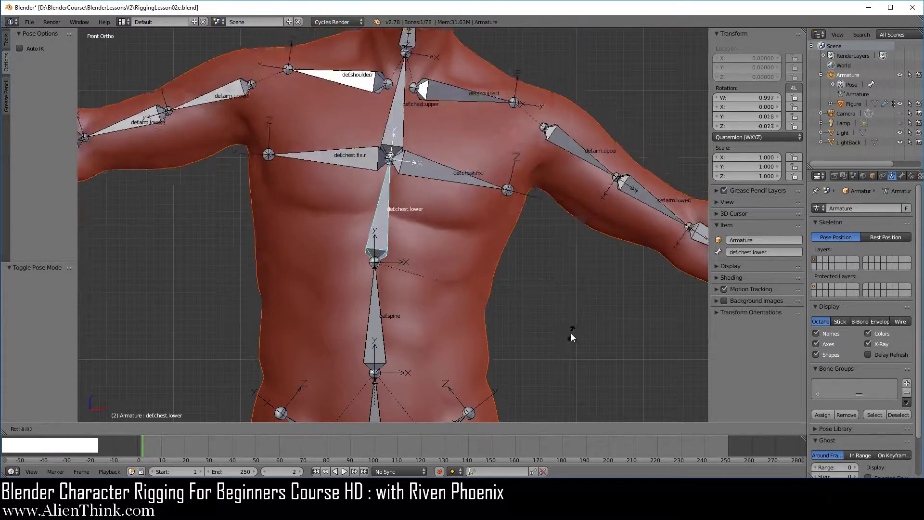
right_click(570, 339)
key("r")
key("r")
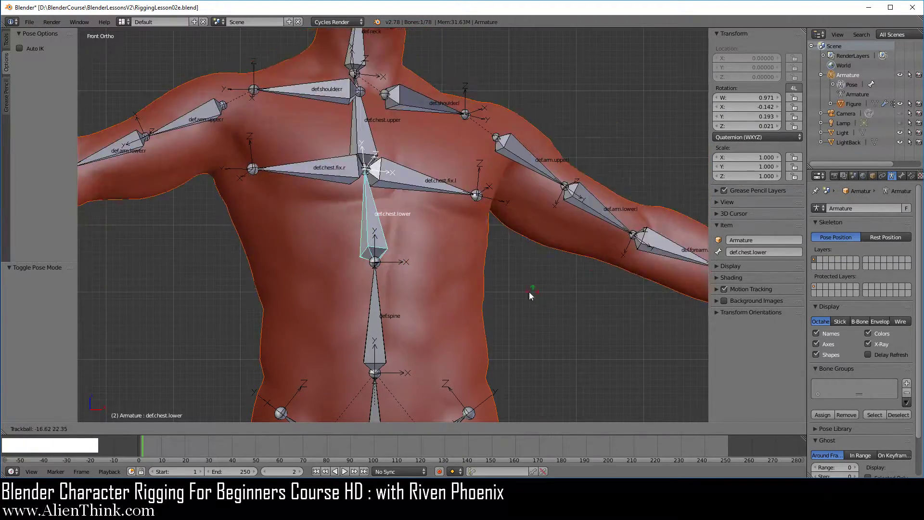
right_click(523, 325)
Try a trackball rotation of the spine bone def.spine in the front view, then cancel it.
right_click(380, 311)
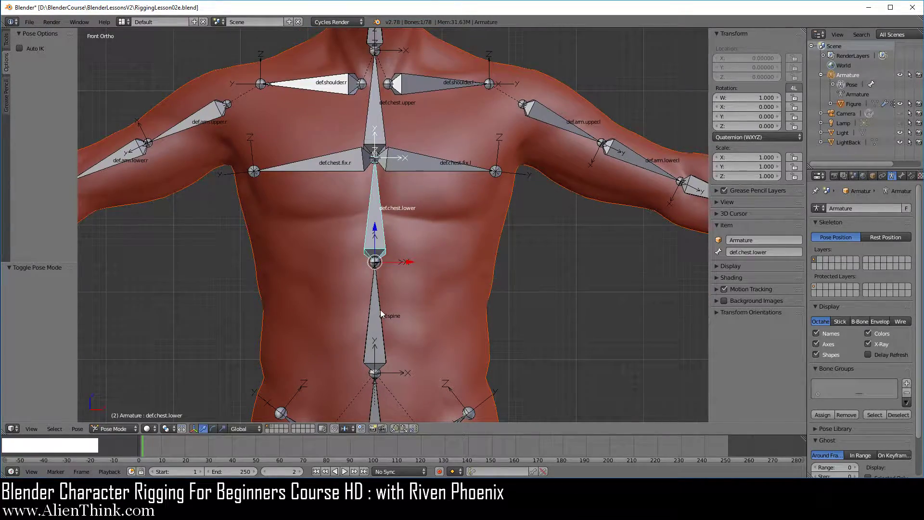
key("r")
key("r")
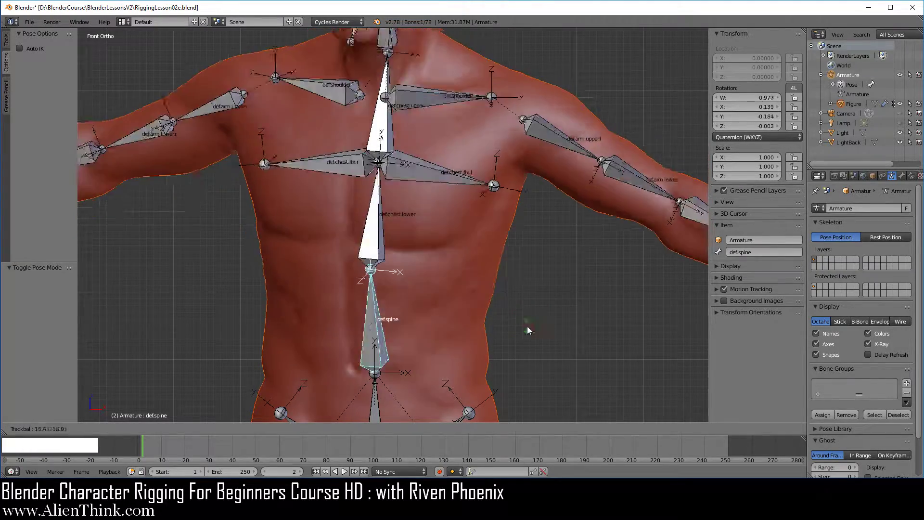
right_click(548, 308)
Try free rotations of the upper chest bone def.chest.upper in the front view and the right side view, cancelling each one.
middle_click_drag(512, 260, 524, 332, "shift")
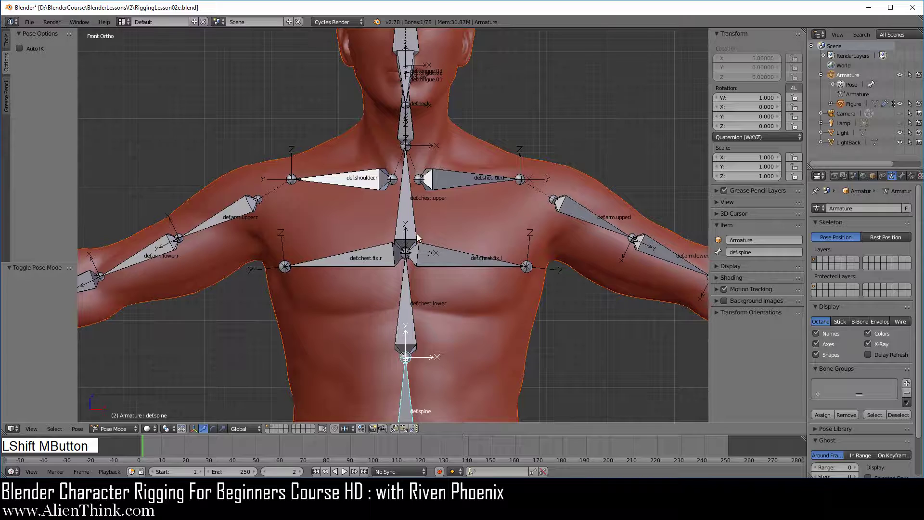
right_click(434, 232)
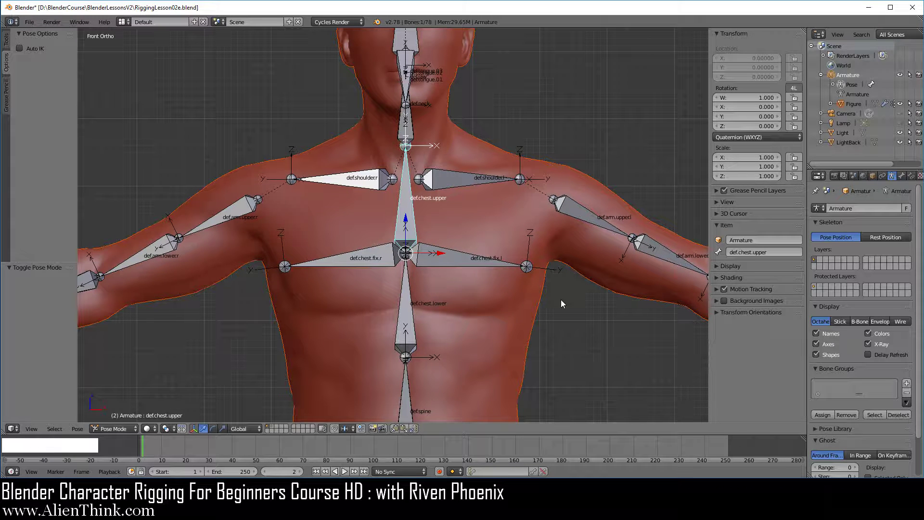
key("r")
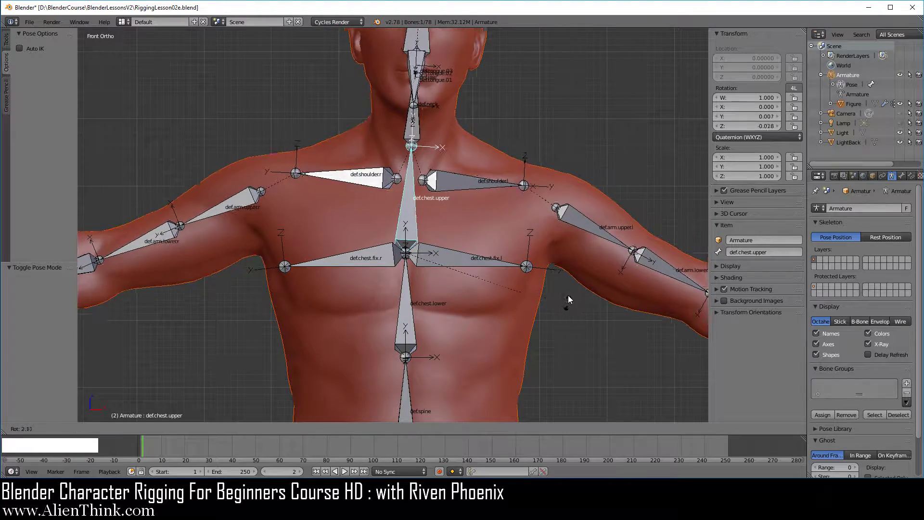
right_click(568, 296)
key("KP_3")
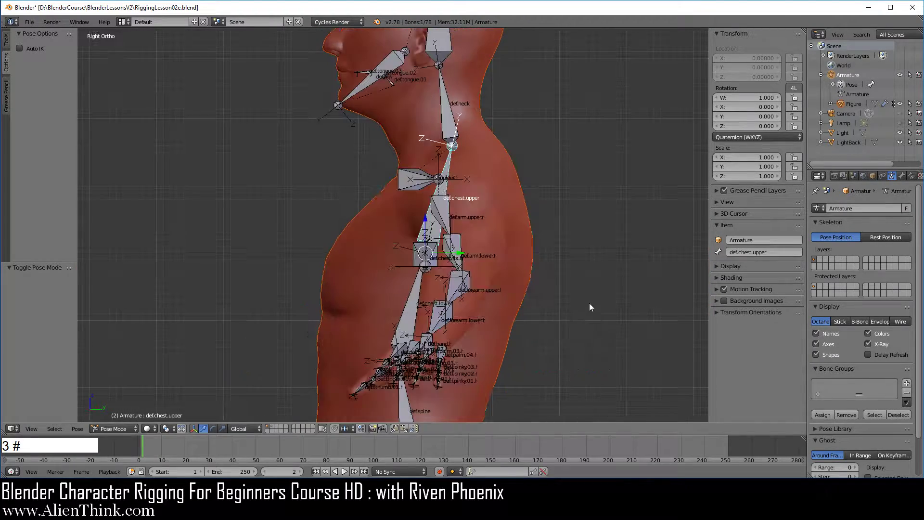
key("r")
right_click(591, 295)
Try a free rotation of the neck bone def.neck in the right side view, then cancel it.
middle_click_drag(540, 212, 541, 292, "shift")
right_click(460, 188)
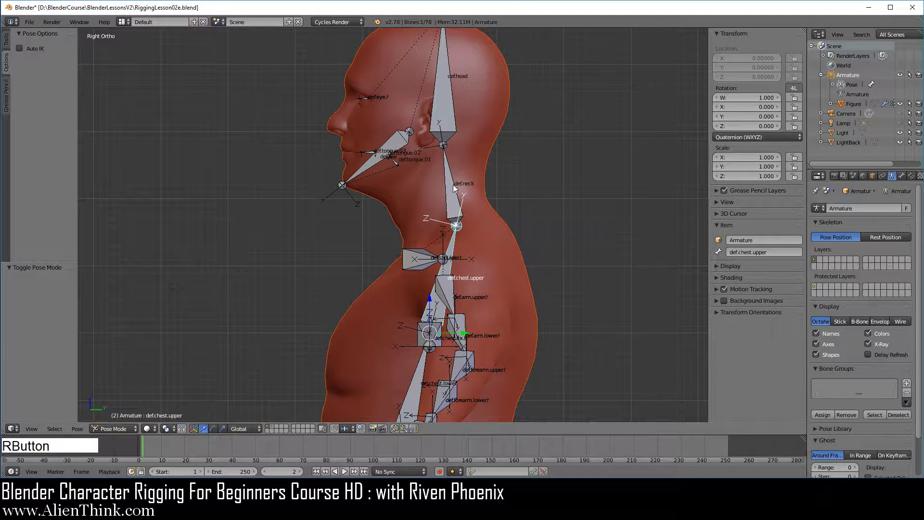
scroll(535, 246, "up", 3)
middle_click_drag(534, 246, 563, 267, "shift")
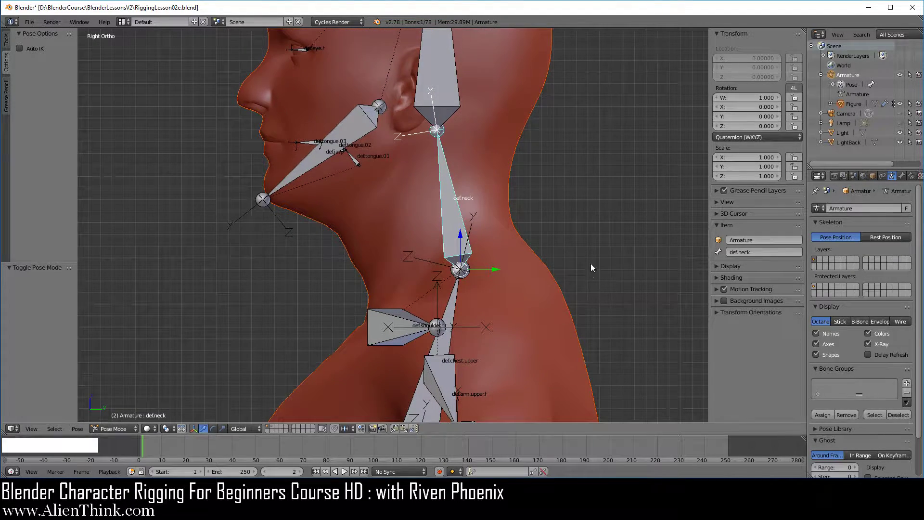
key("r")
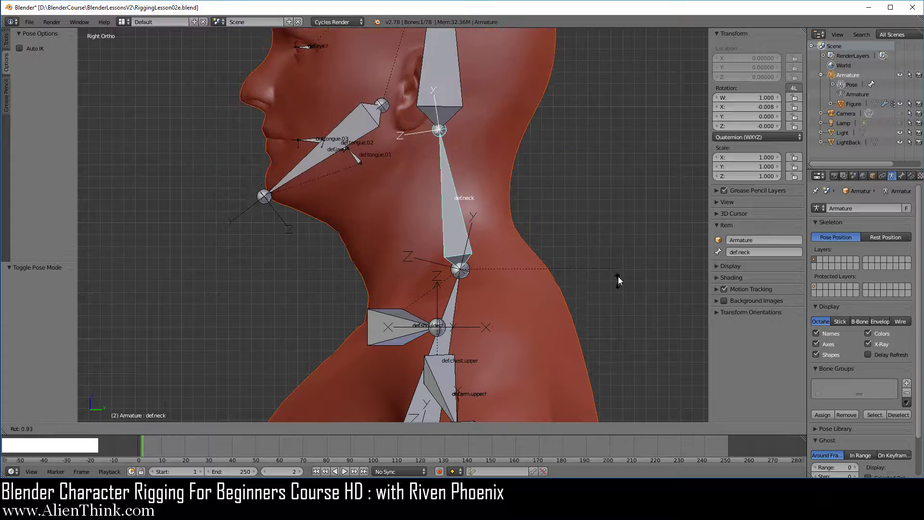
right_click(613, 256)
Try a free rotation and a trackball rotation of the neck bone in the front view, cancelling each one.
key("KP_1")
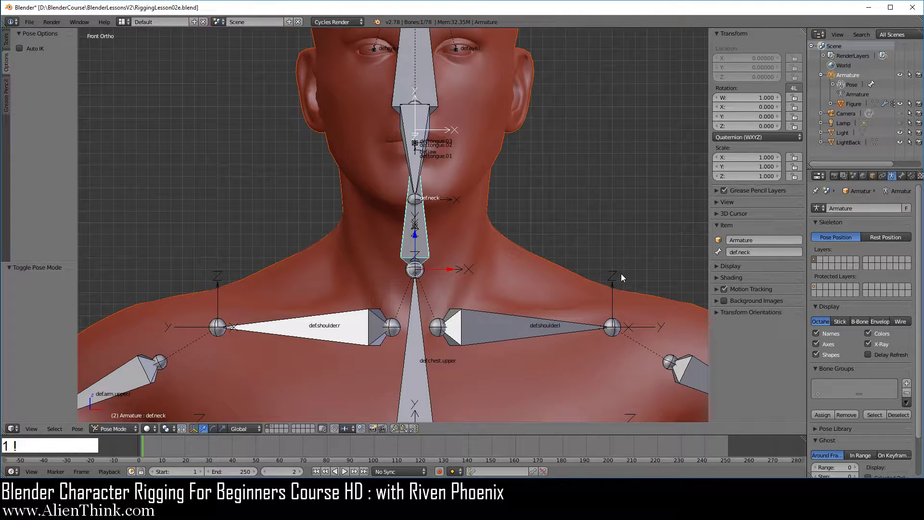
key("r")
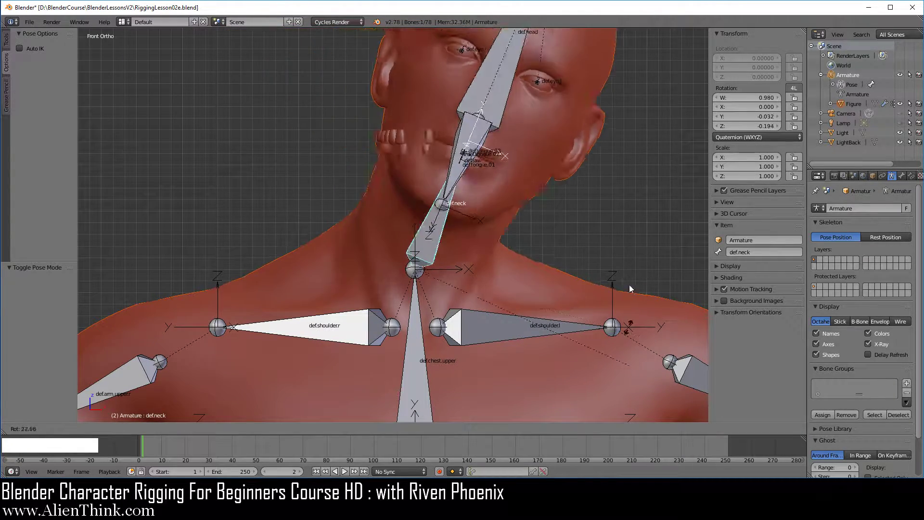
right_click(624, 250)
key("r")
key("r")
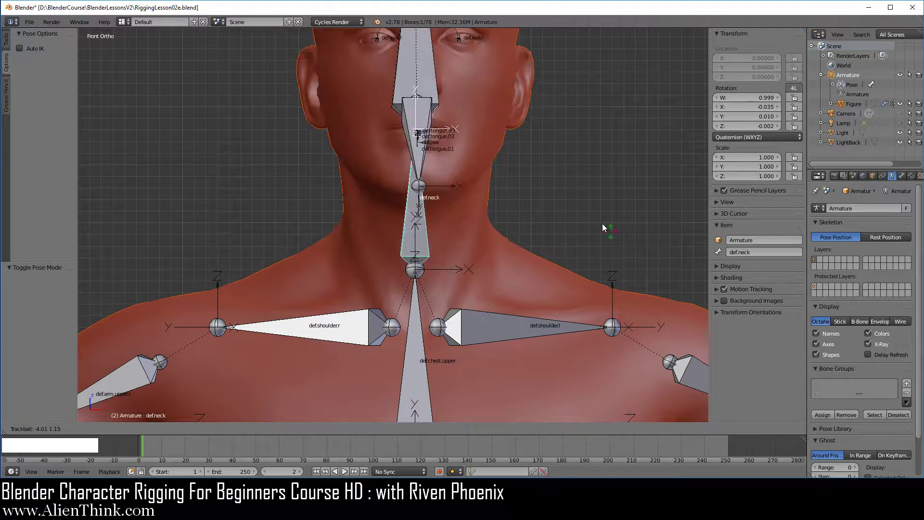
right_click(580, 221)
Try a trackball rotation of the head bone def.head in the front view and a free rotation in the right side view, cancelling each one.
middle_click_drag(579, 219, 544, 308, "shift")
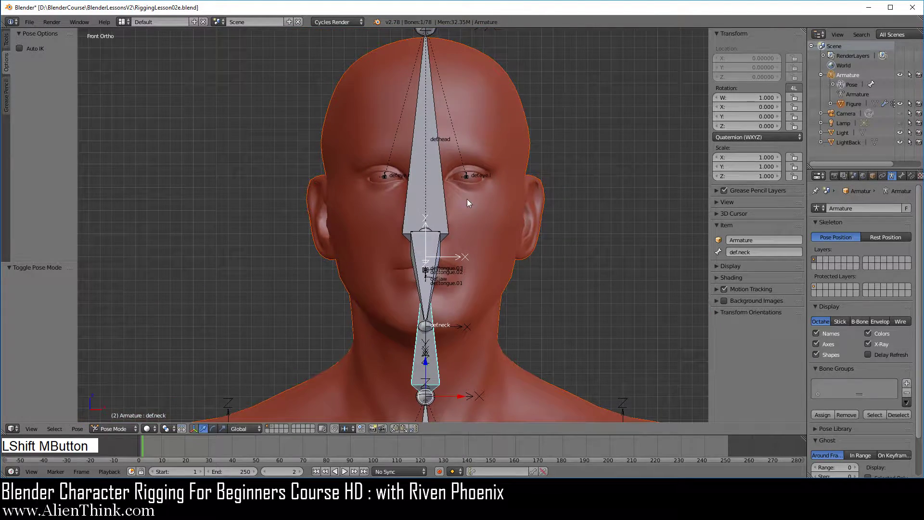
right_click(440, 172)
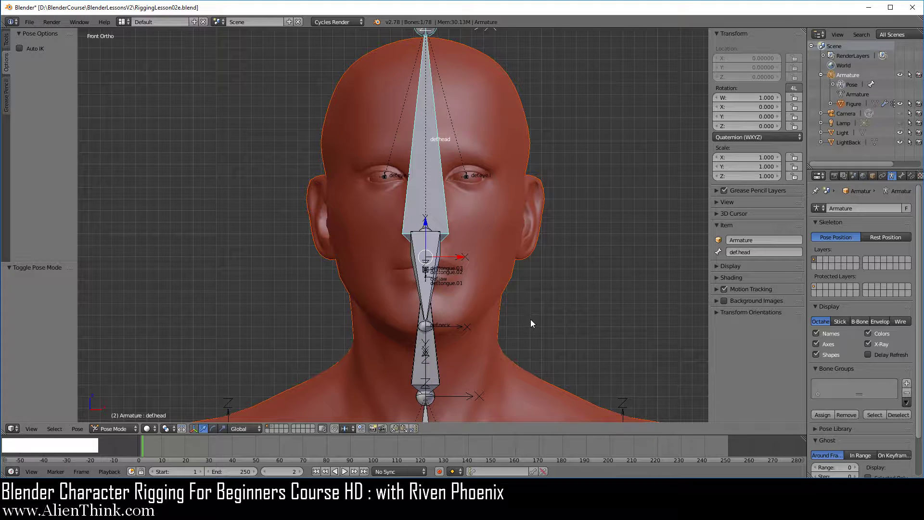
key("r")
key("r")
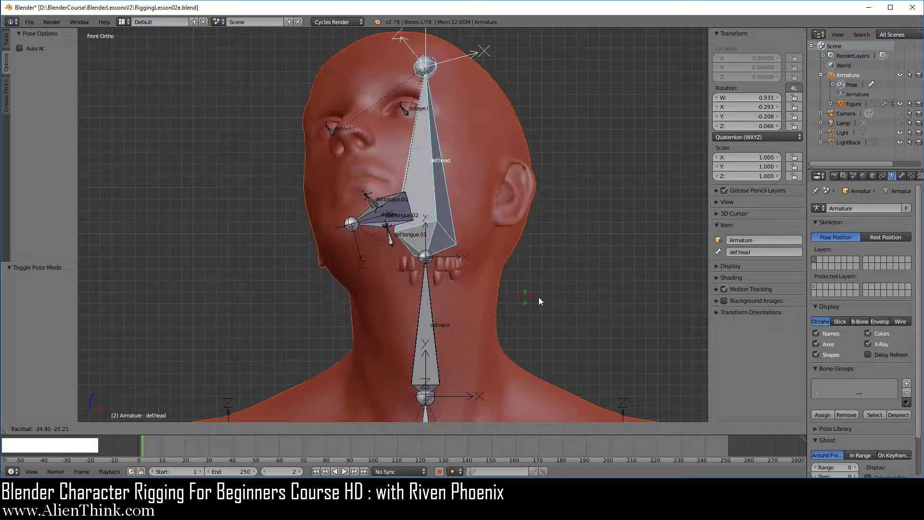
right_click(532, 294)
key("KP_3")
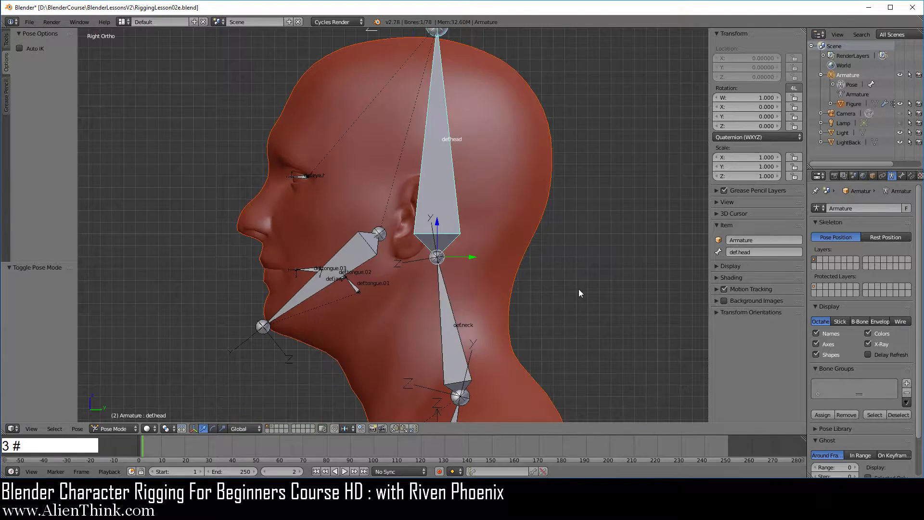
key("r")
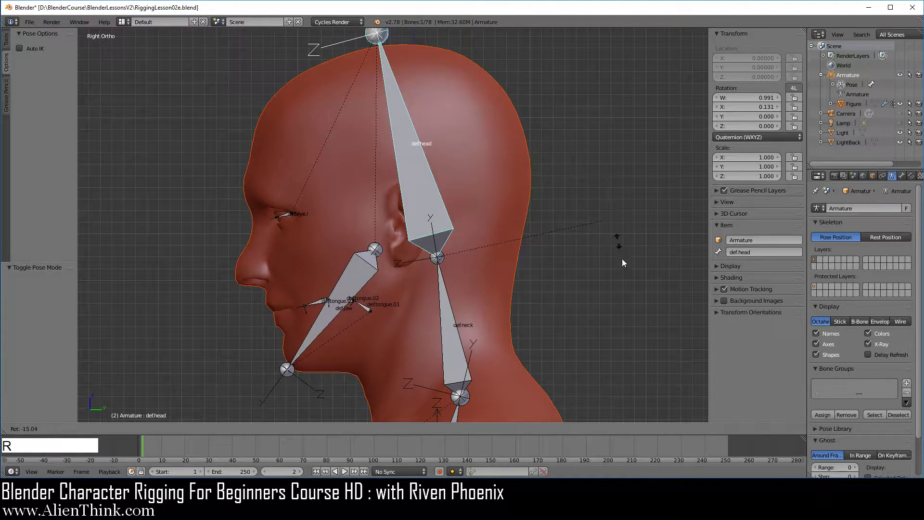
right_click(589, 304)
Try a free rotation of the left eye bone def.eye.l in the right side view, then cancel it.
middle_click_drag(480, 285, 381, 233, "shift")
scroll(439, 295, "up", 10)
scroll(339, 189, "up", 4)
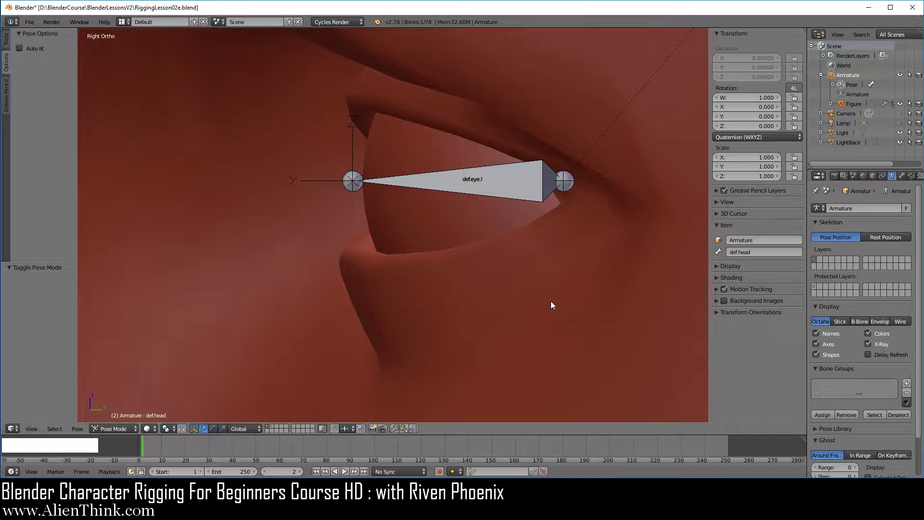
scroll(448, 227, "down", 4)
right_click(431, 204)
scroll(507, 293, "down", 5)
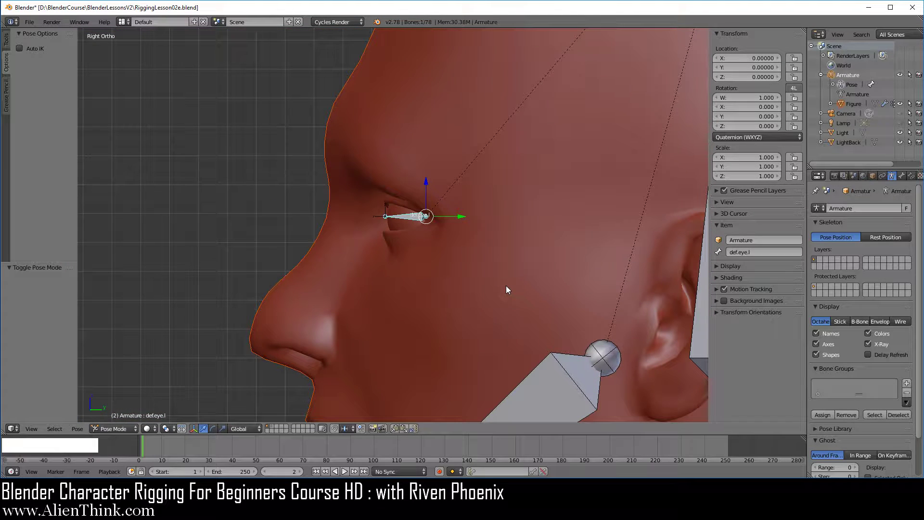
key("r")
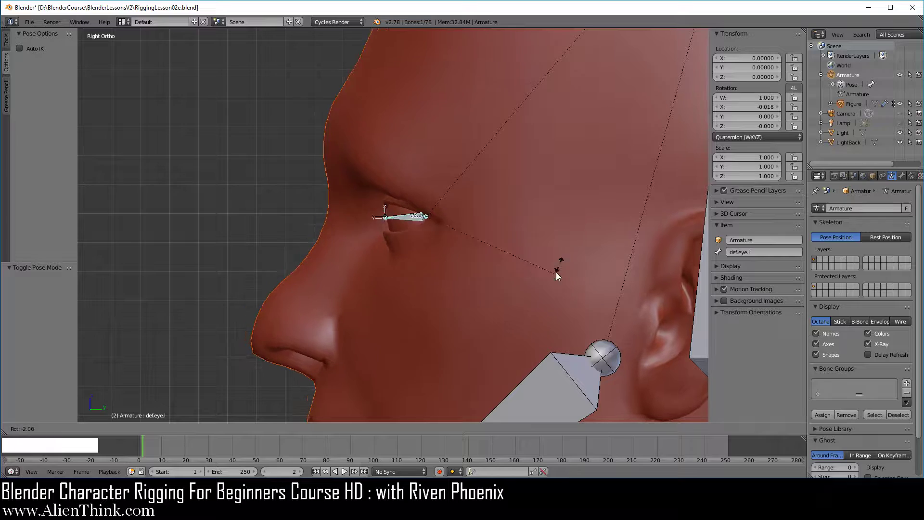
right_click(558, 273)
Try a free rotation of the jaw bone def.jaw in the right side view, then cancel it.
middle_click_drag(558, 274, 454, 96, "shift")
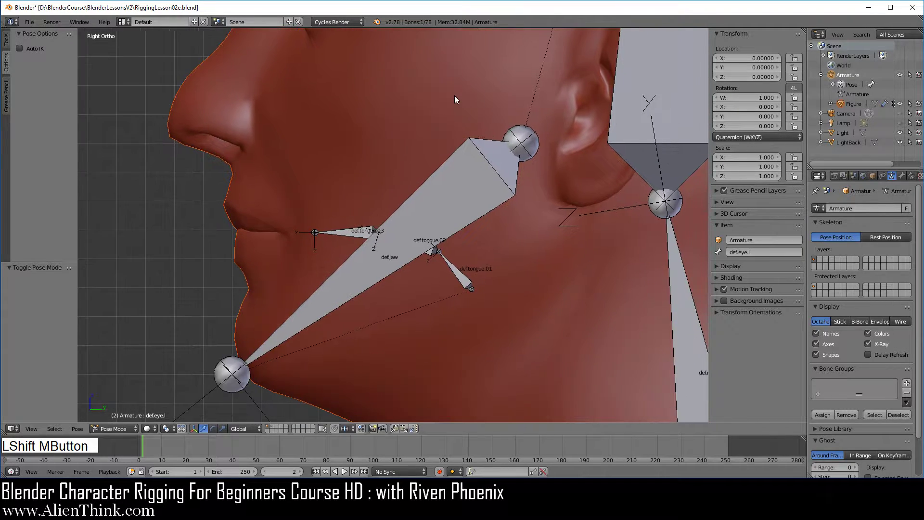
right_click(450, 170)
scroll(496, 258, "down", 3)
key("r")
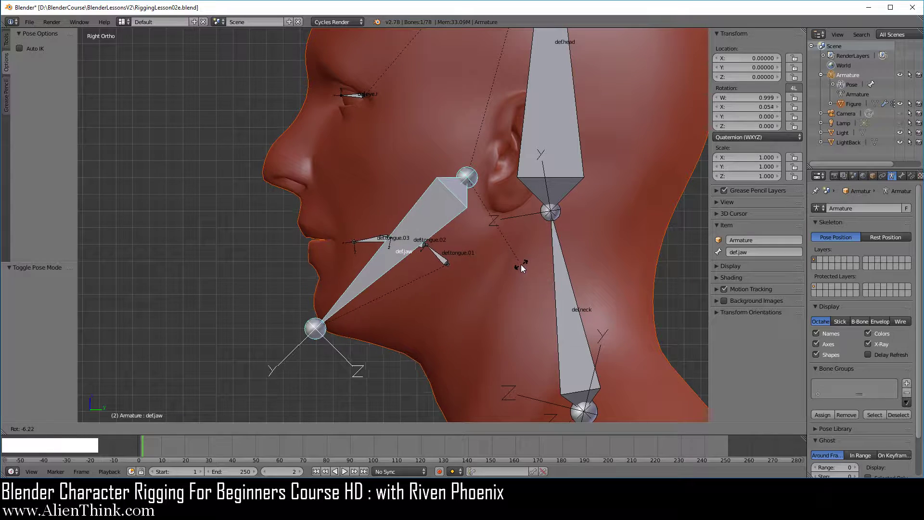
right_click(509, 262)
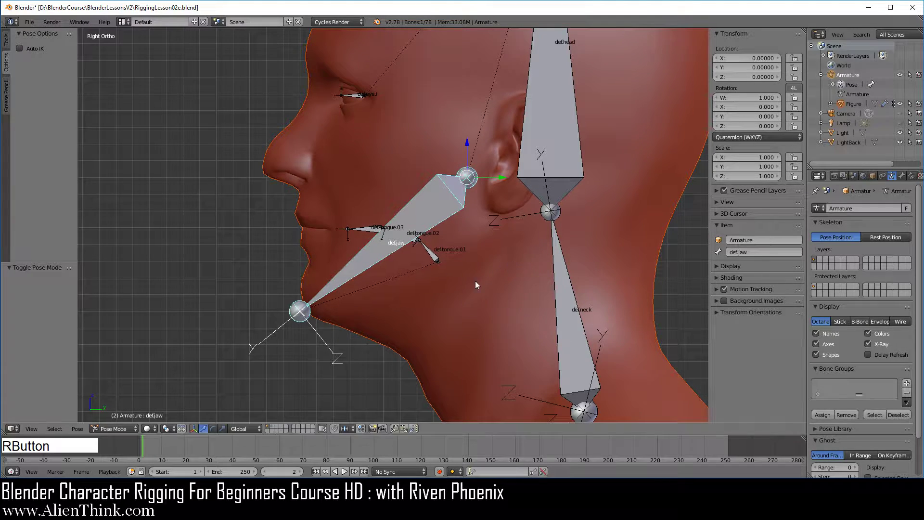
Try a free rotation of the tongue bone def.tongue.01 in wireframe shading, cancel it, and return to solid shading.
mouse_move(475, 285)
middle_mouse_down("shift")
mouse_move(479, 264)
mouse_move(472, 299)
middle_mouse_up("shift")
scroll(472, 299, "up", 5)
right_click(590, 230)
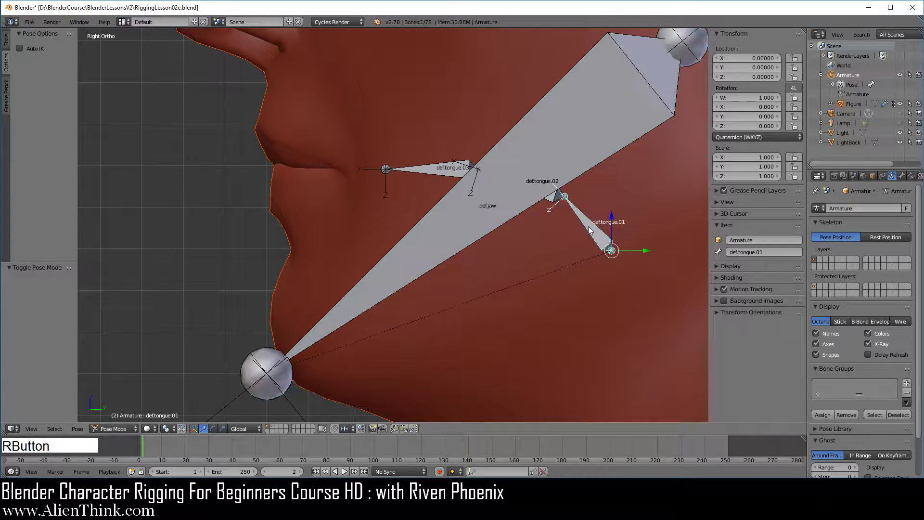
key("z")
key("r")
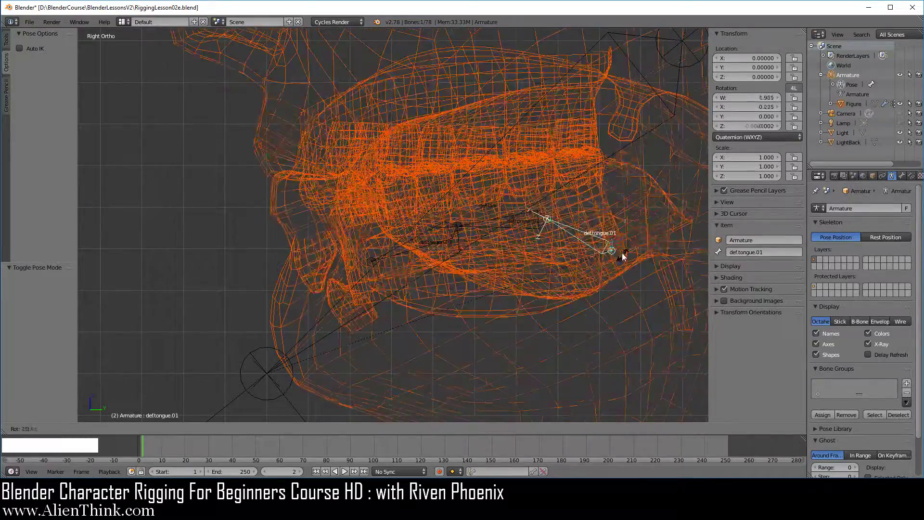
right_click(619, 265)
scroll(596, 318, "down", 6)
middle_click_drag(546, 262, 470, 197, "shift")
key("z")
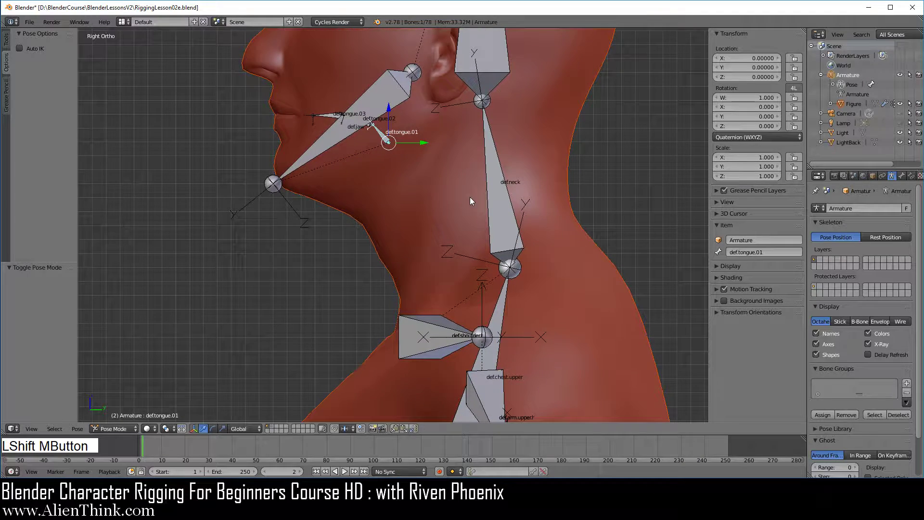
Review the jaw and left eye bones in the side view, and the chest, spine and hip bones in the front view.
middle_click_drag(447, 163, 458, 255, "shift")
right_click(448, 240)
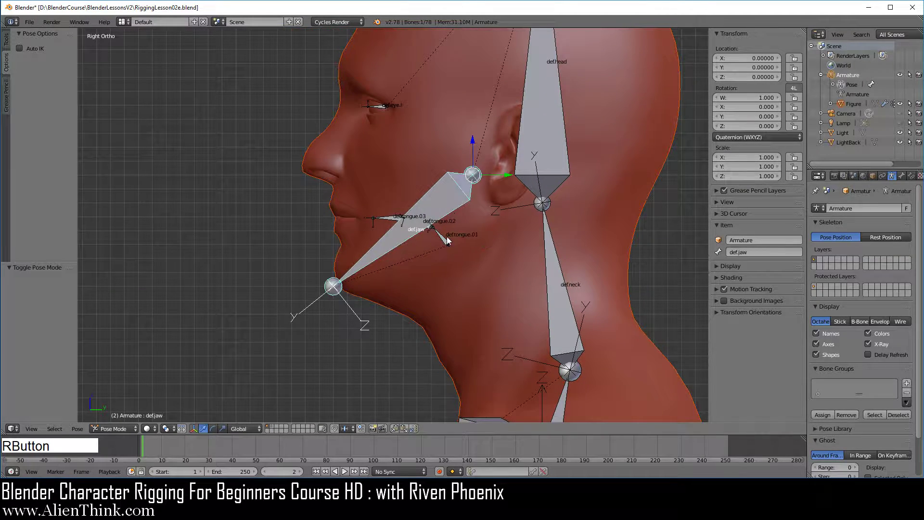
right_click(383, 105)
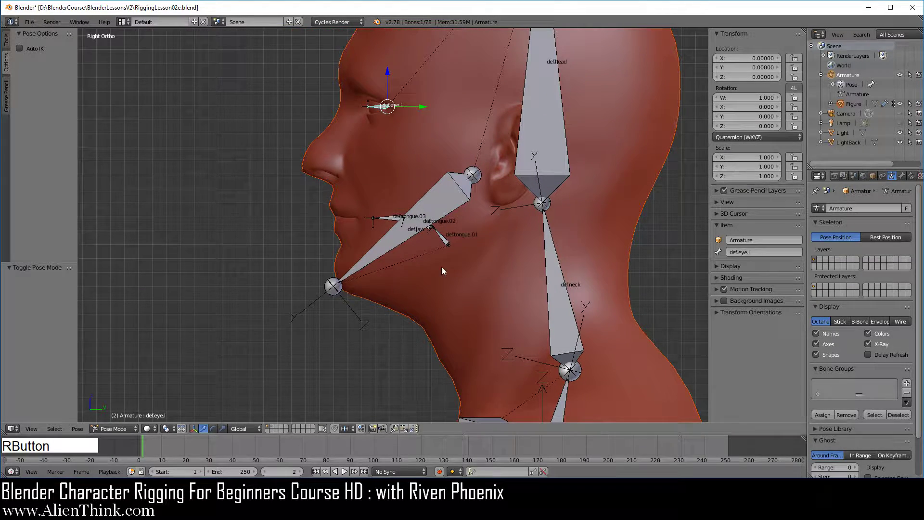
scroll(489, 261, "down", 3)
middle_click_drag(475, 287, 466, 211, "shift")
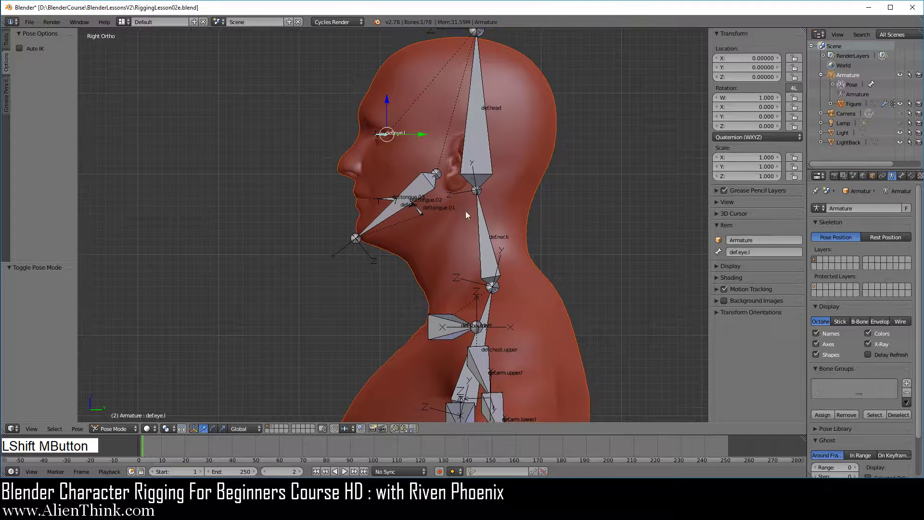
middle_click_drag(466, 301, 422, 184, "shift")
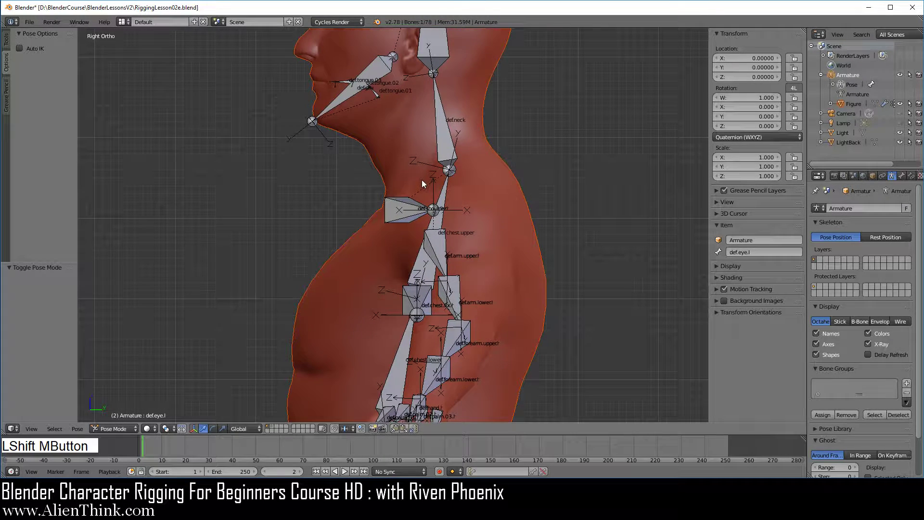
key("KP_1")
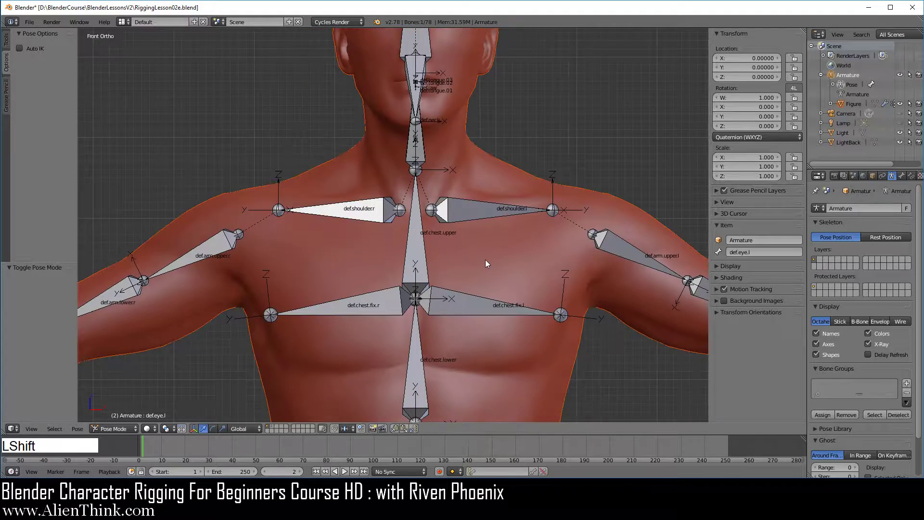
middle_click_drag(485, 259, 406, 111, "shift")
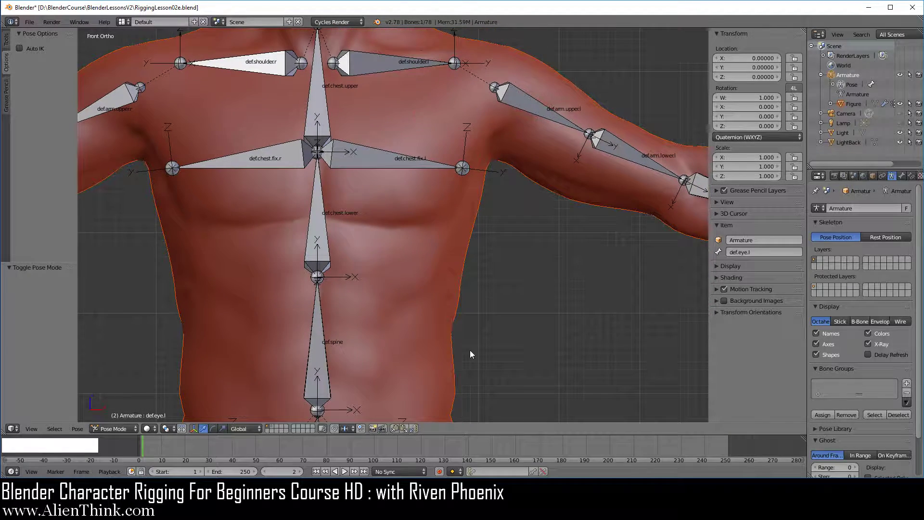
middle_click_drag(452, 376, 452, 233, "shift")
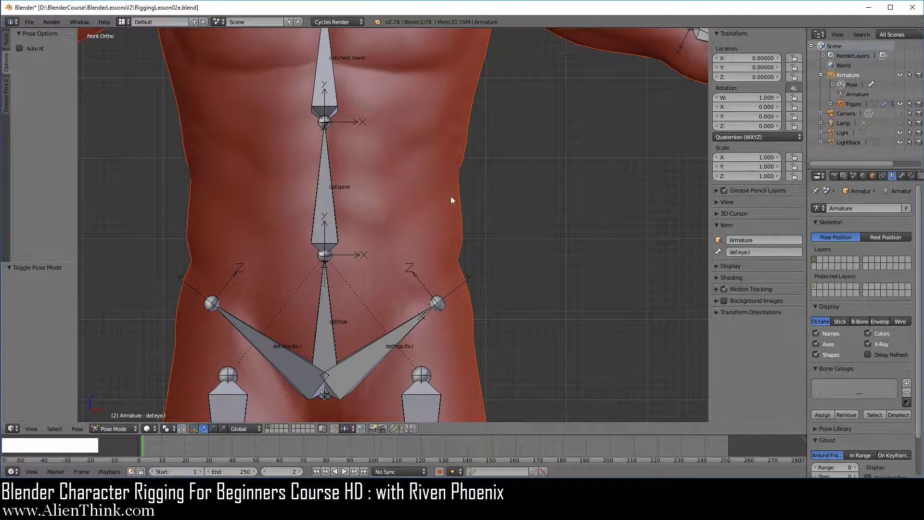
Try rotating the left shoulder bone def.shoulder.l in the front view and again in the top view, cancelling each rotation.
middle_click_drag(464, 134, 423, 318, "shift")
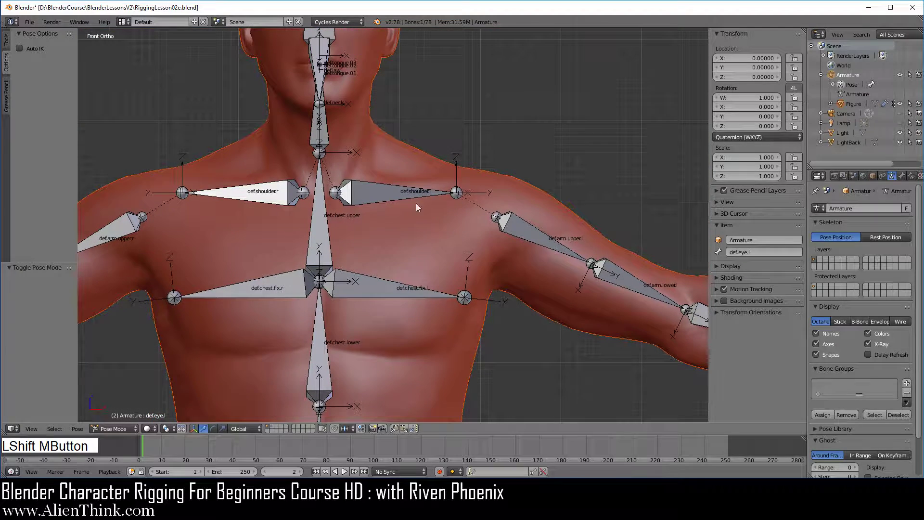
right_click(416, 202)
key("r")
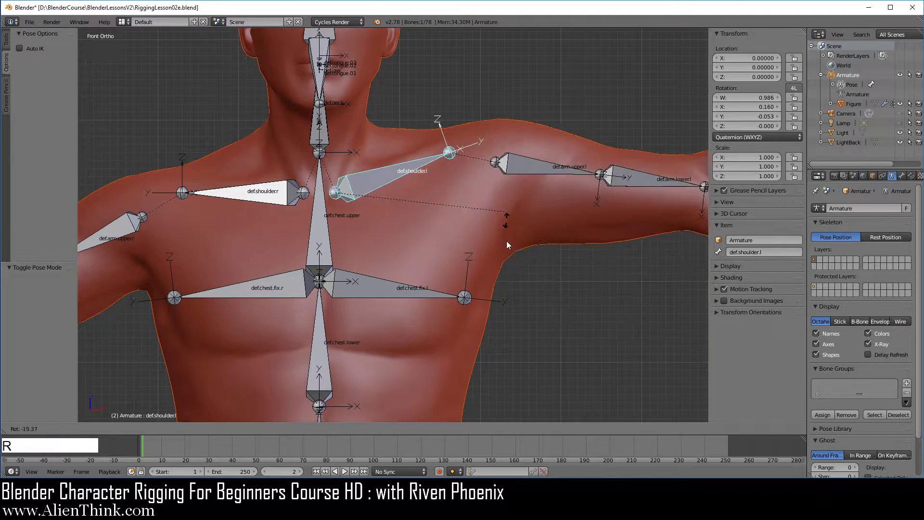
right_click(513, 261)
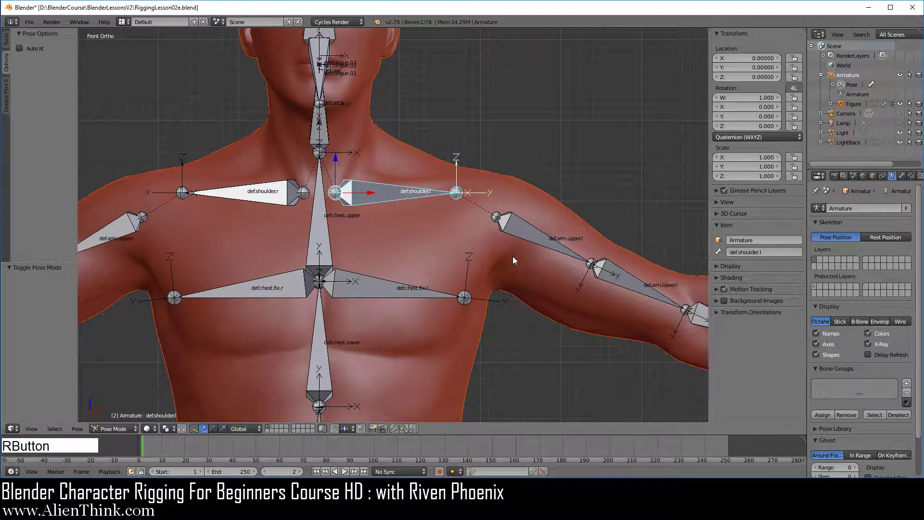
key("KP_7")
key("r")
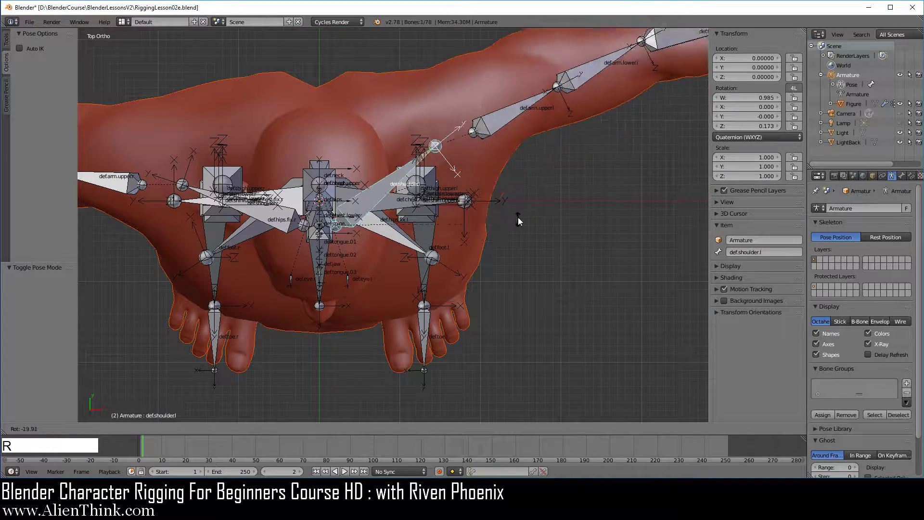
right_click(554, 262)
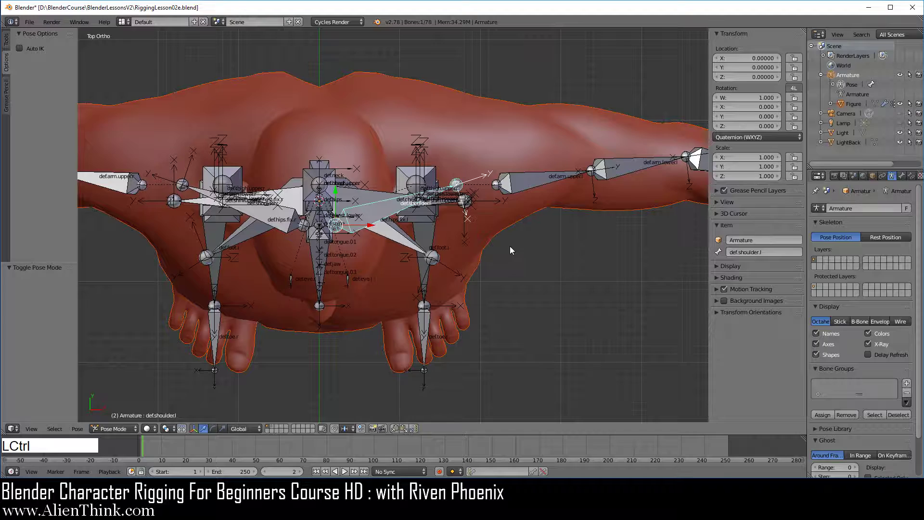
Try a free trackball rotation of the left shoulder bone def.shoulder.l in the back view, then cancel it.
key("ctrl+KP_1")
key("r")
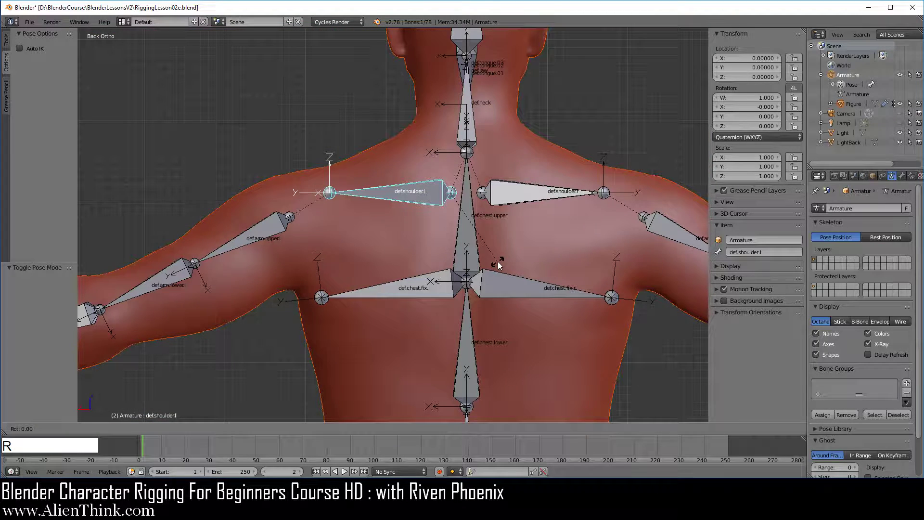
key("r")
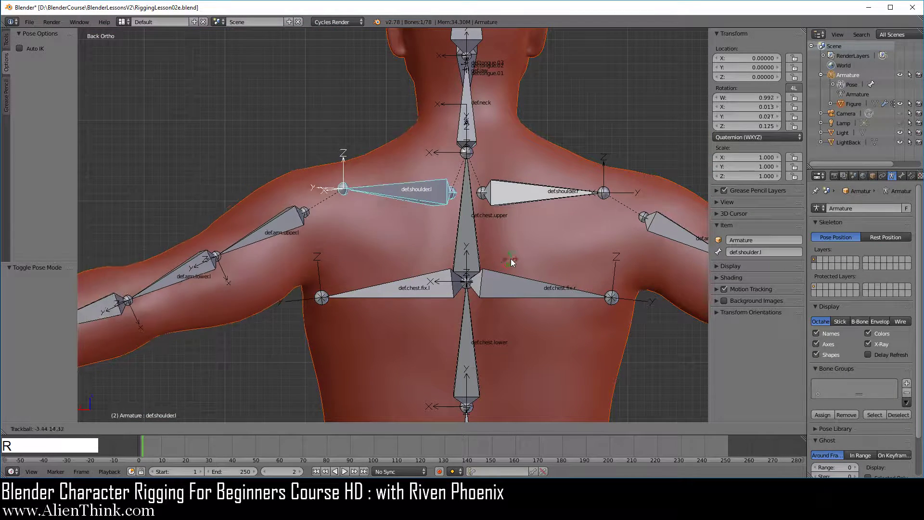
right_click(369, 225)
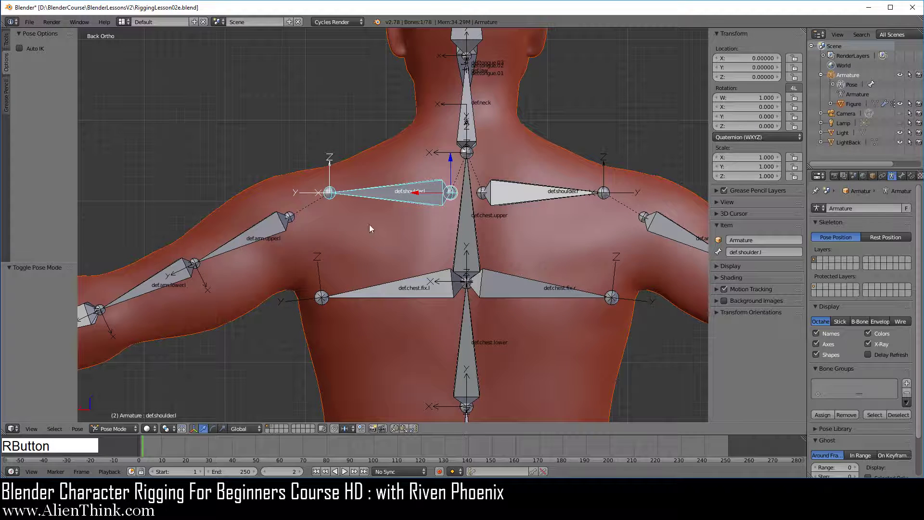
Try a free trackball rotation of the left upper arm bone def.arm.upper.l in the back view, then cancel it.
right_click(275, 227)
middle_click_drag(314, 287, 400, 230, "shift")
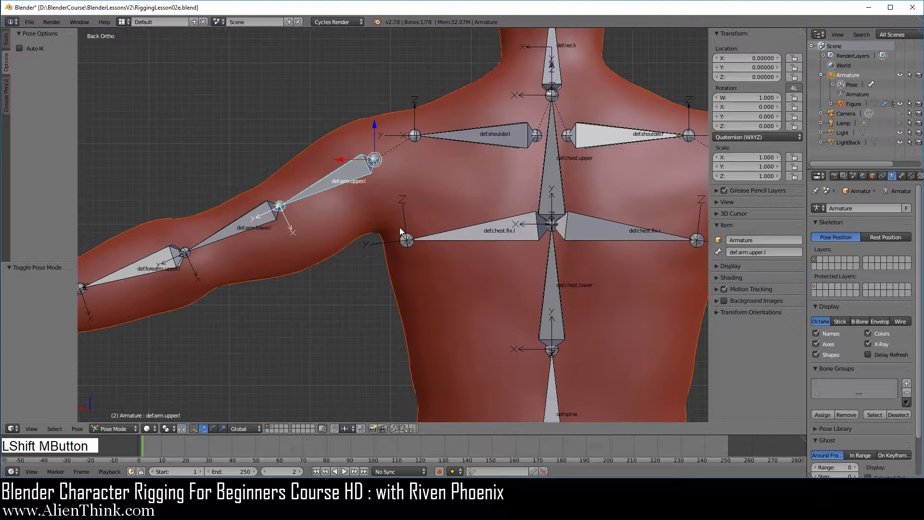
key("r")
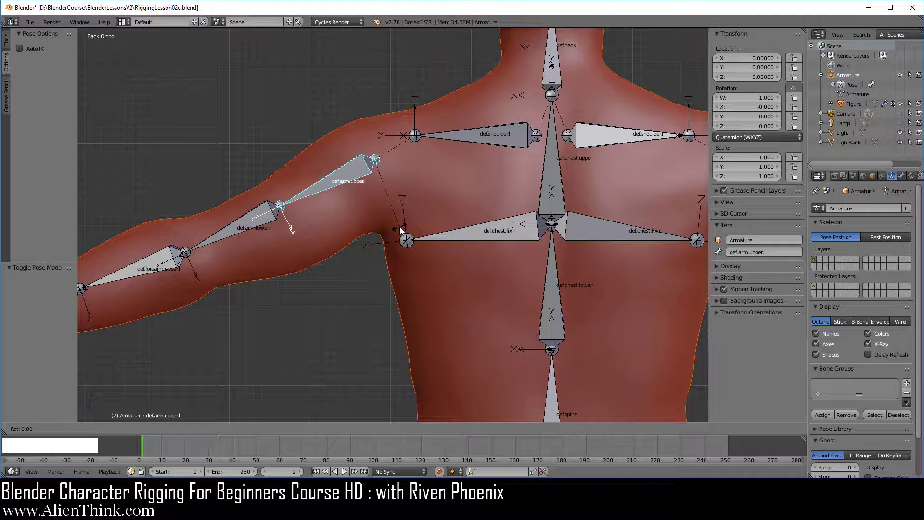
key("r")
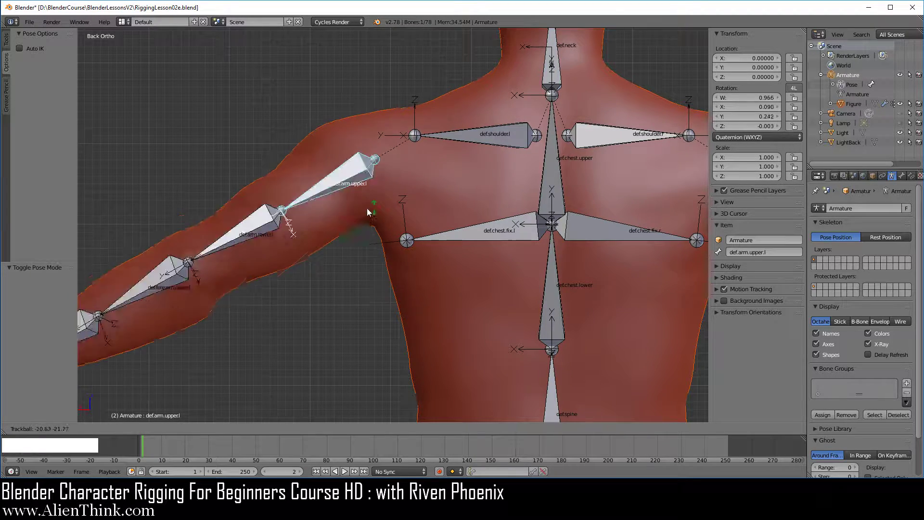
right_click(385, 233)
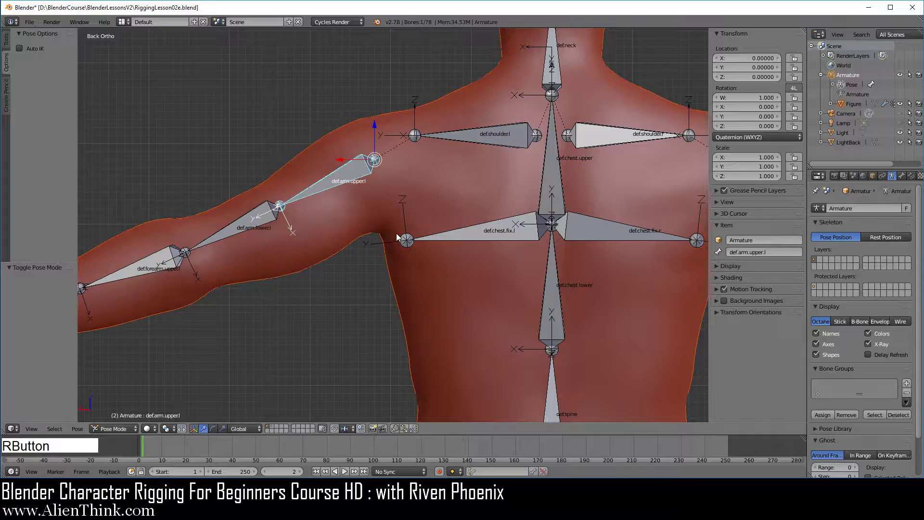
Try rotating def.arm.upper.l in the front view and around its local X axis in the top view, cancelling each rotation.
key("KP_1")
key("r")
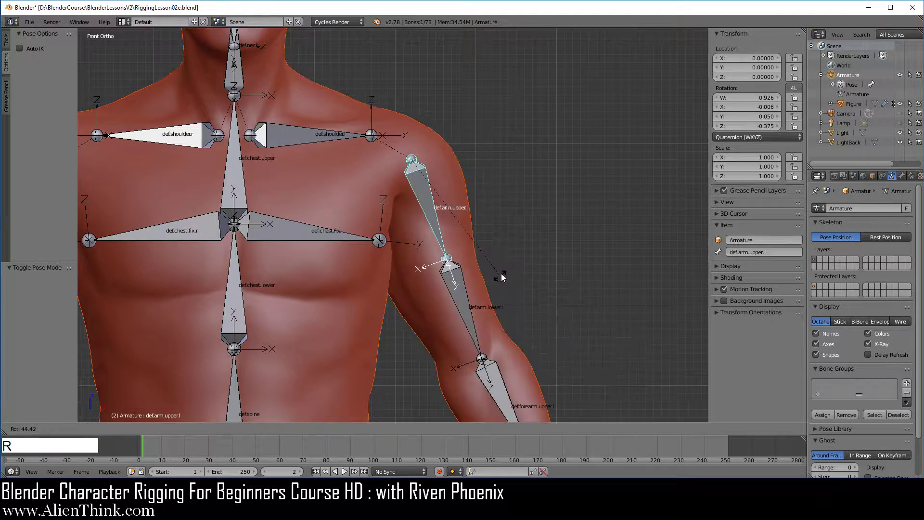
right_click(529, 227)
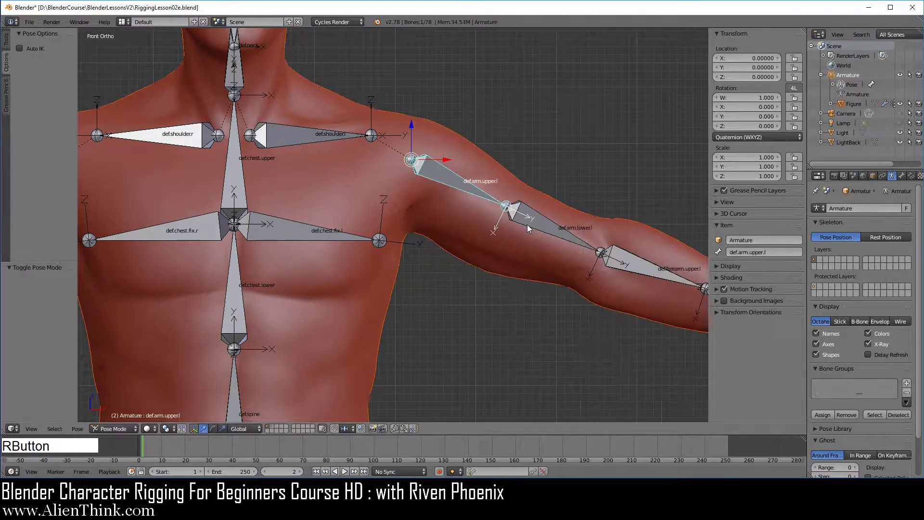
middle_click_drag(519, 277, 462, 241, "shift")
key("KP_7")
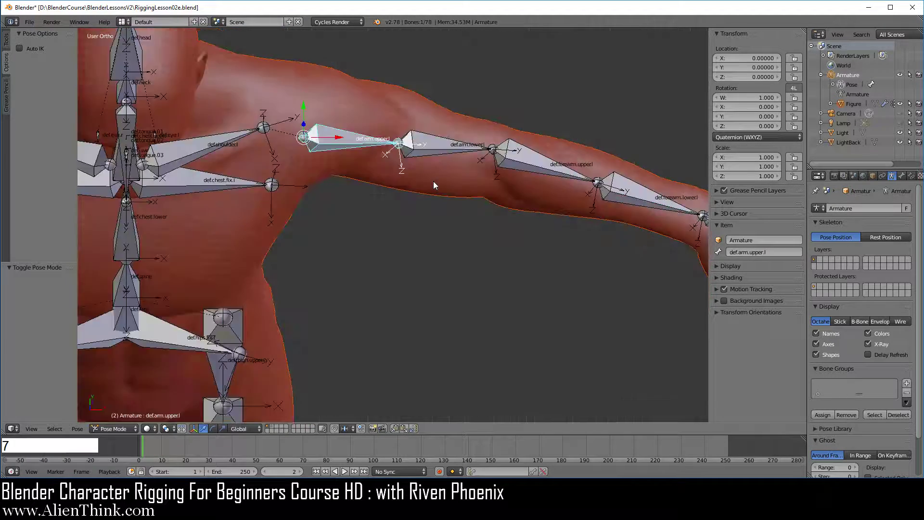
key("r")
key("x")
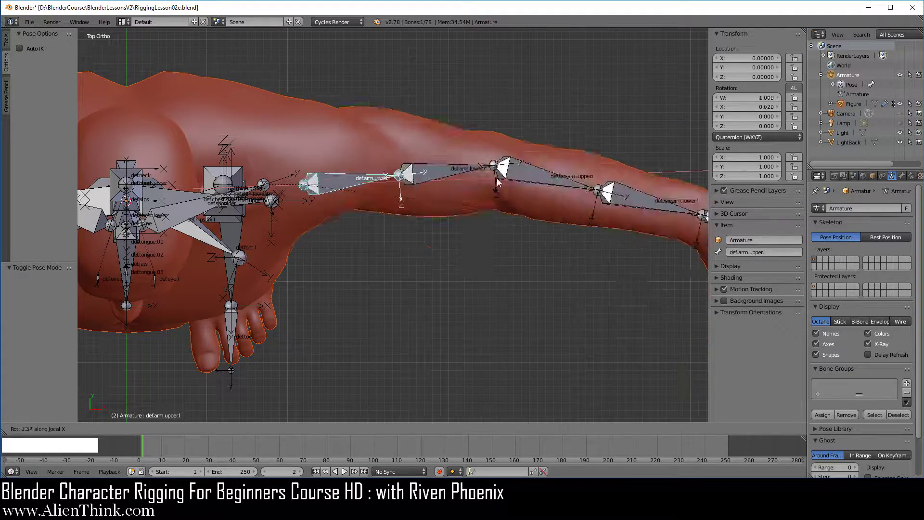
right_click(497, 206)
Try rotating the left upper forearm bone def.forearm.upper.l around its local X axis in the top view, then cancel it.
middle_click_drag(572, 255, 436, 271, "shift")
right_click(410, 185)
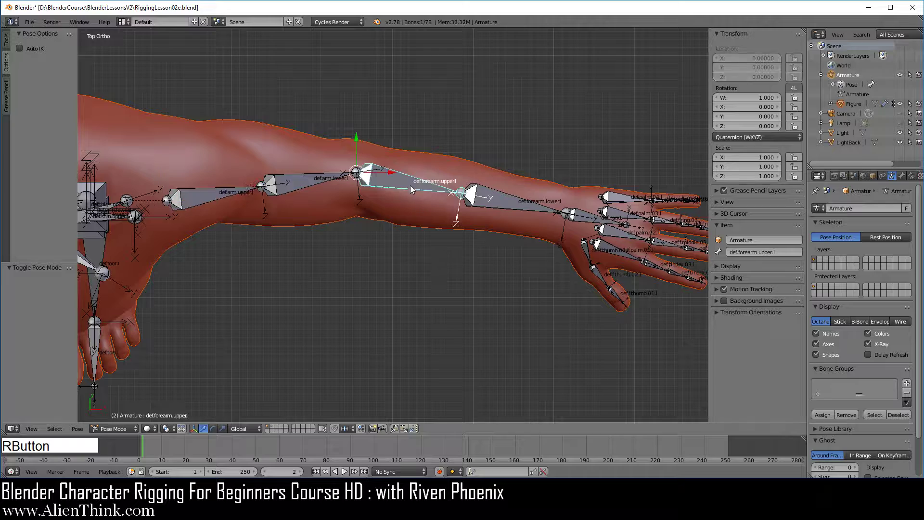
key("r")
key("x")
key("x")
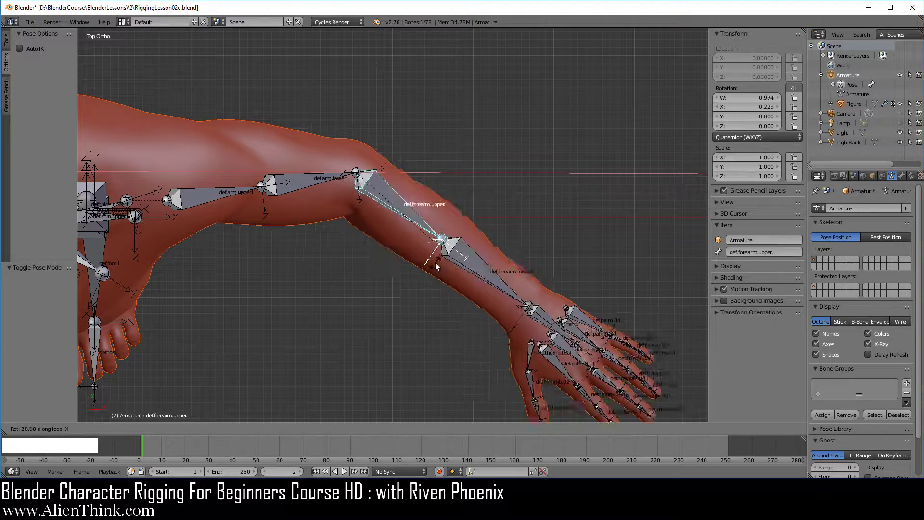
right_click(435, 262)
Try a free trackball rotation of def.forearm.upper.l in the front view, then cancel it.
key("KP_1")
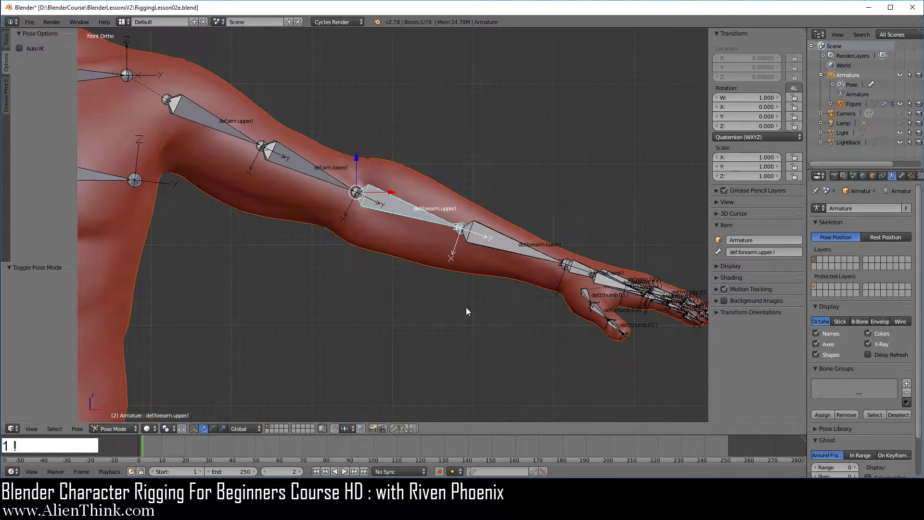
key("r")
key("r")
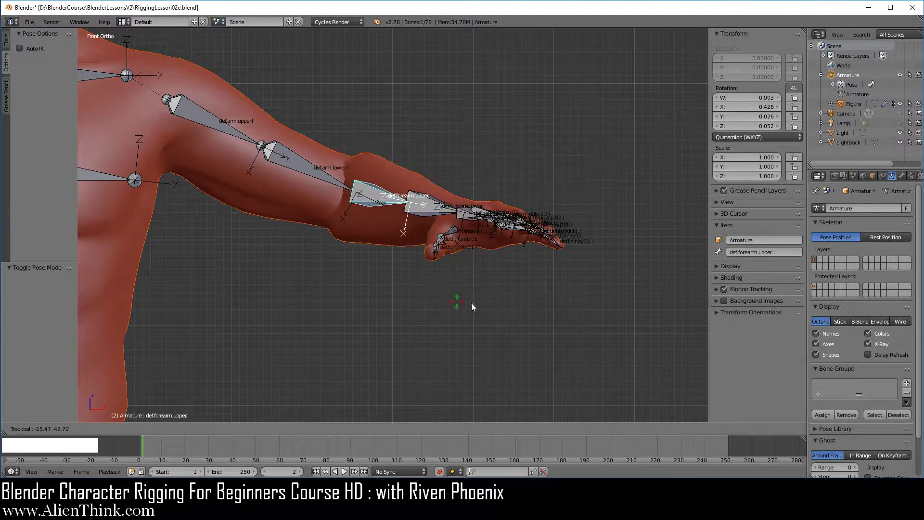
right_click(463, 295)
Try twisting the left lower forearm bone def.forearm.lower.l around its local Y axis in the front view, then cancel it.
middle_click_drag(573, 307, 472, 281, "shift")
right_click(377, 210)
scroll(513, 299, "up", 3)
key("r")
key("y")
key("y")
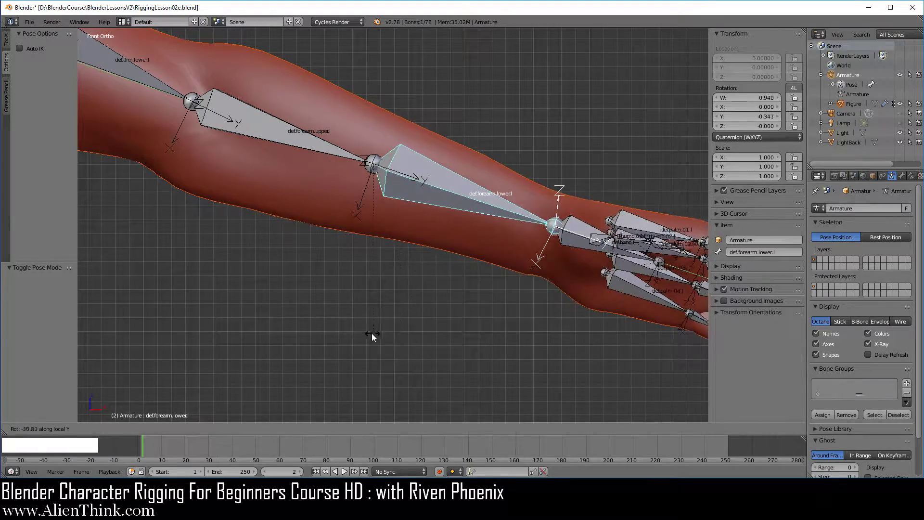
right_click(431, 312)
Try rotating the left hand bone def.hand.l up and down in the front view, then cancel it.
middle_click_drag(585, 290, 357, 280, "shift")
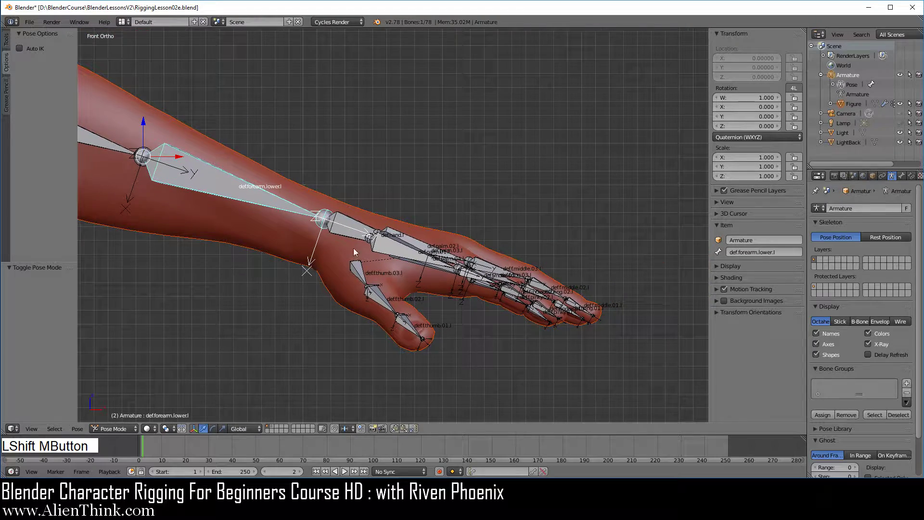
right_click(352, 222)
middle_click_drag(417, 307, 502, 233, "shift")
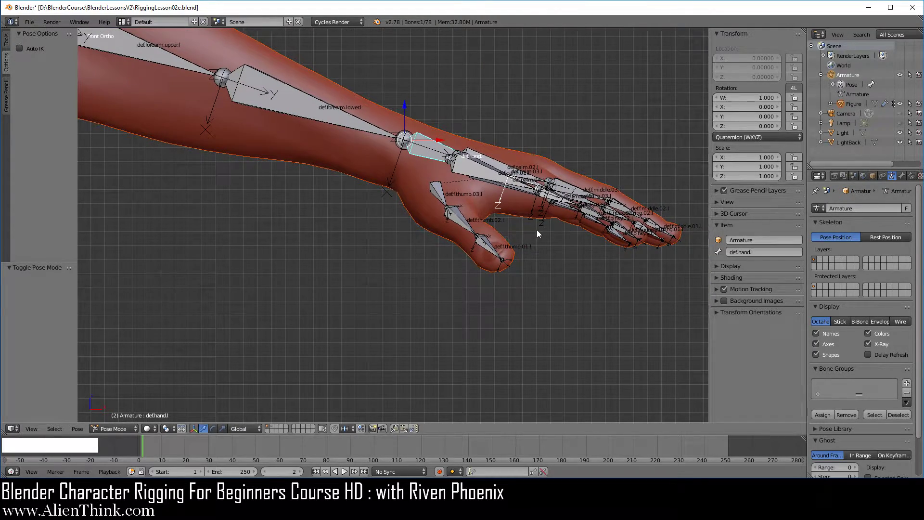
key("r")
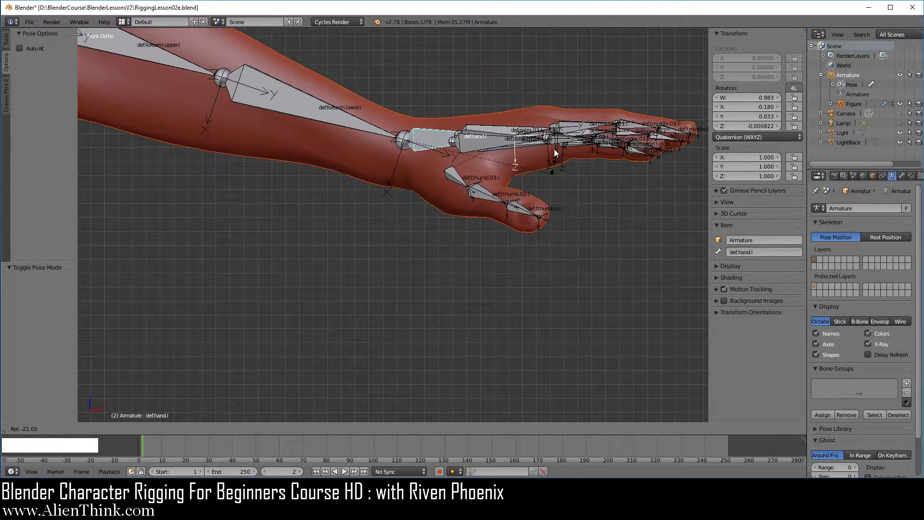
right_click(493, 280)
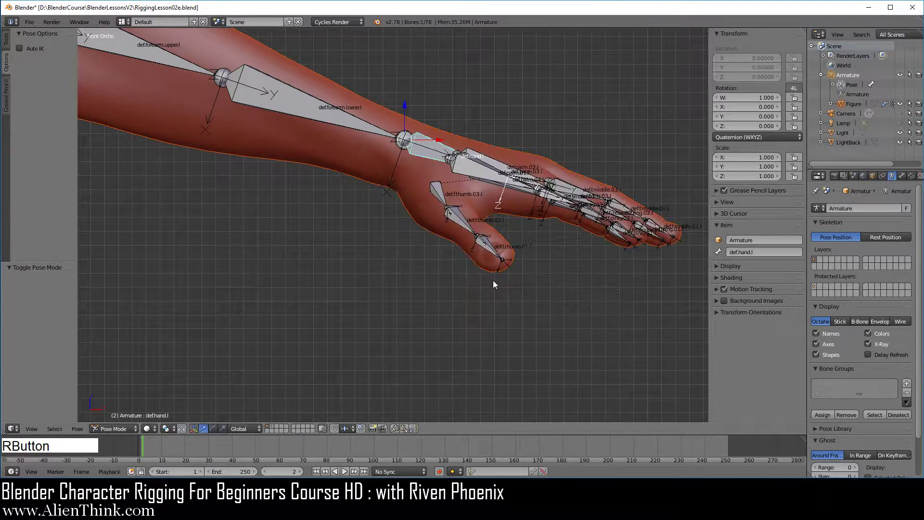
Try a plain rotation and a free trackball rotation of def.hand.l in the top view, cancelling both.
key("KP_7")
key("r")
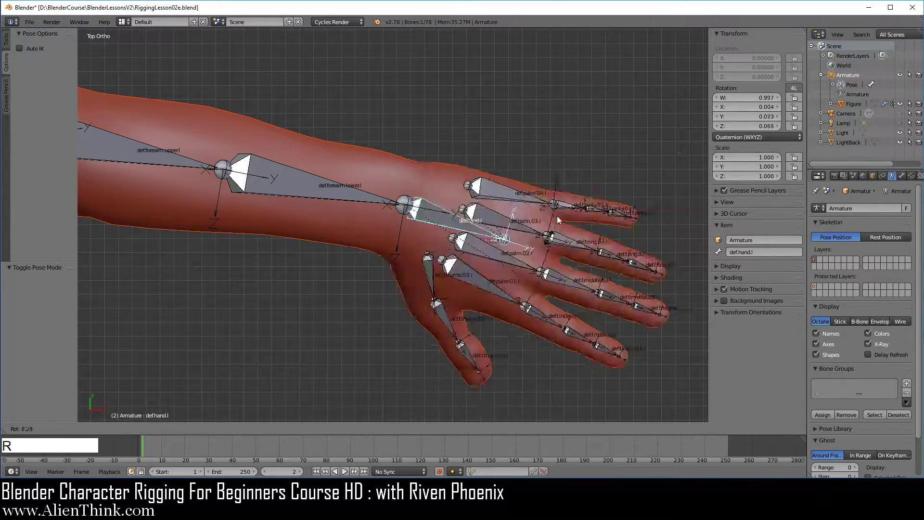
right_click(520, 297)
key("r")
key("r")
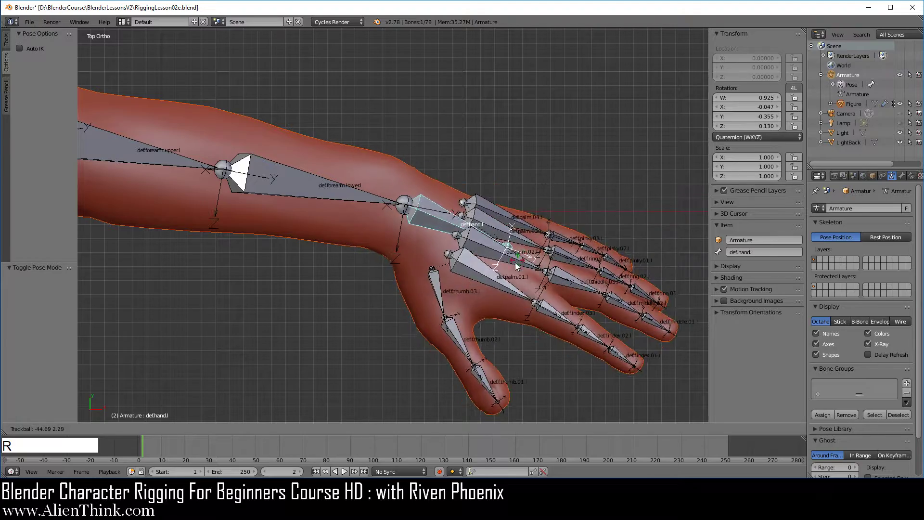
right_click(515, 267)
Try bending the left index finger's base bone def.f.index.03.l around its local X axis, then cancel it.
middle_click_drag(516, 267, 486, 281, "shift")
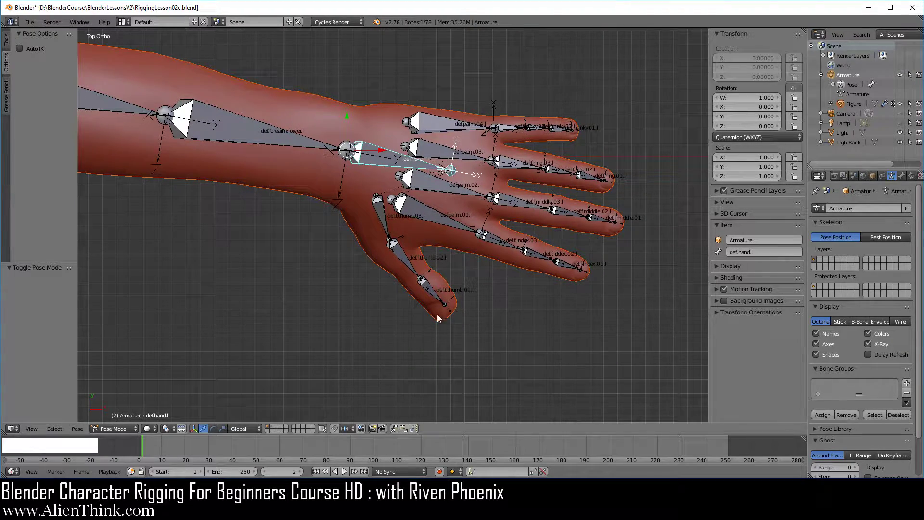
middle_click_drag(439, 316, 432, 281)
scroll(432, 277, "up", 3)
right_click(393, 197)
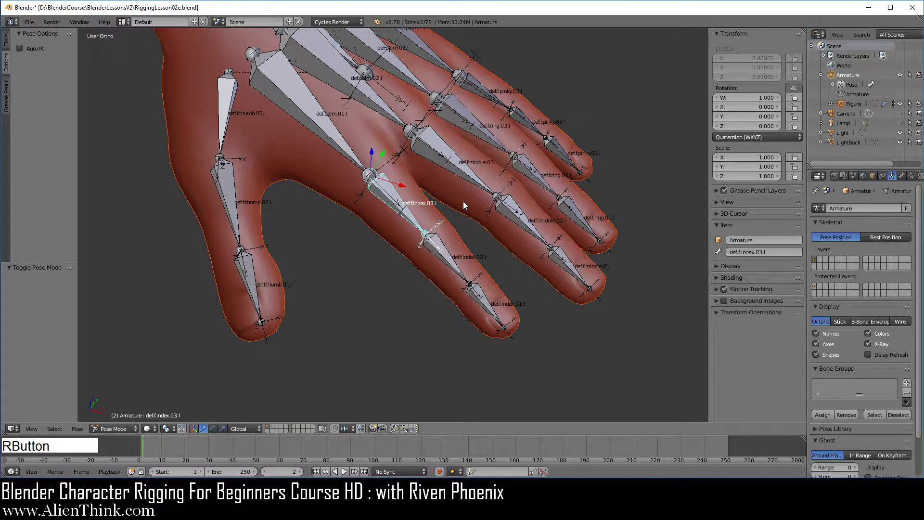
key("r")
key("x")
key("x")
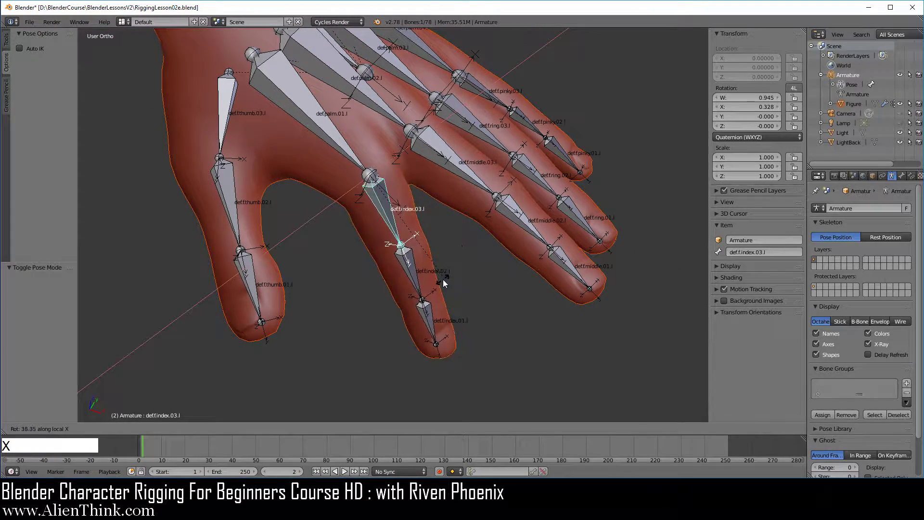
right_click(464, 246)
Try rotating the left palm bone def.palm.04.l behind the little finger around its local X axis, then cancel it.
scroll(395, 212, "down", 3)
middle_click_drag(394, 215, 444, 250, "shift")
scroll(398, 305, "up", 4)
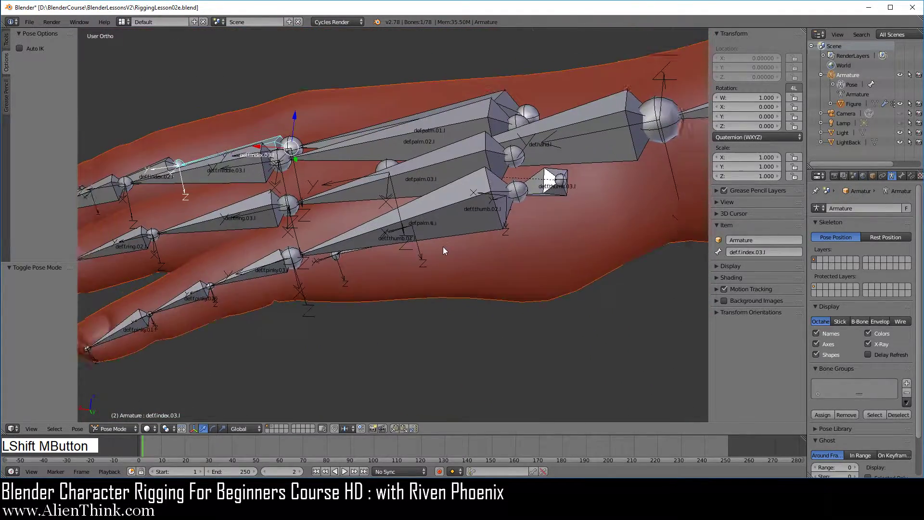
right_click(475, 206)
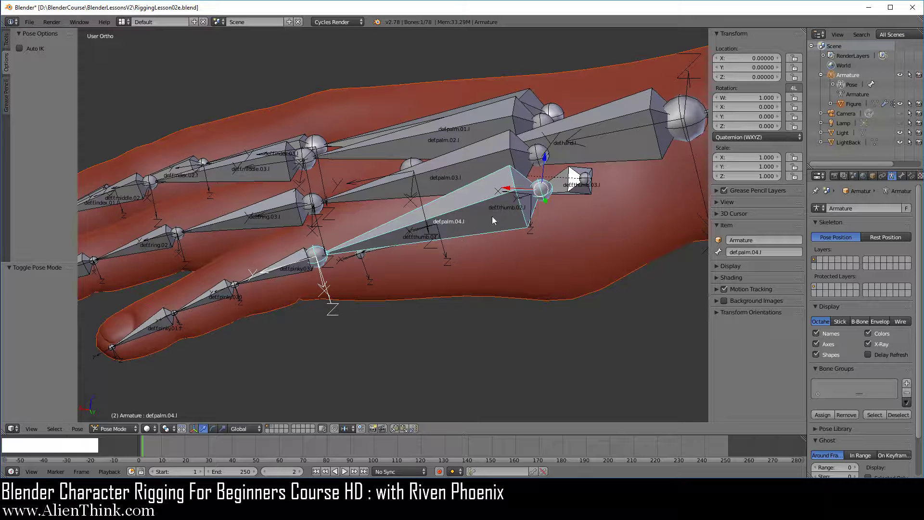
key("r")
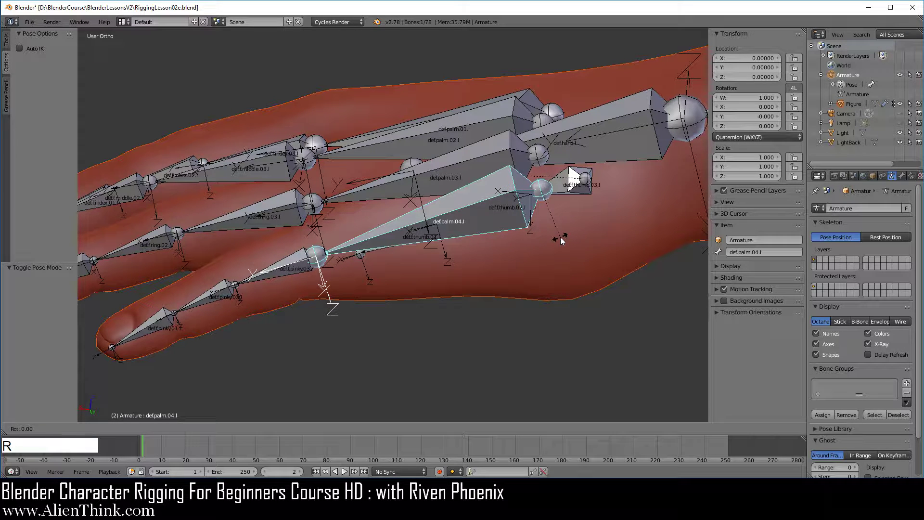
key("x")
key("x")
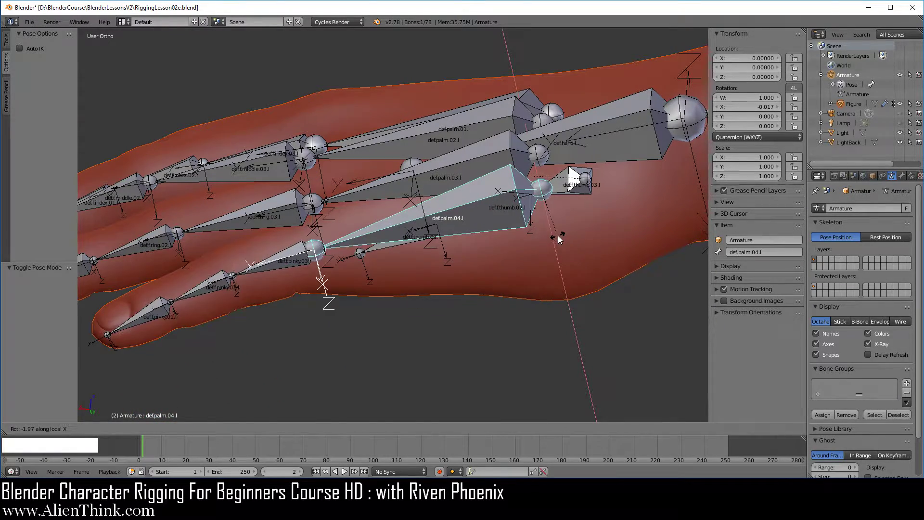
right_click(558, 235)
middle_click_drag(553, 269, 487, 305)
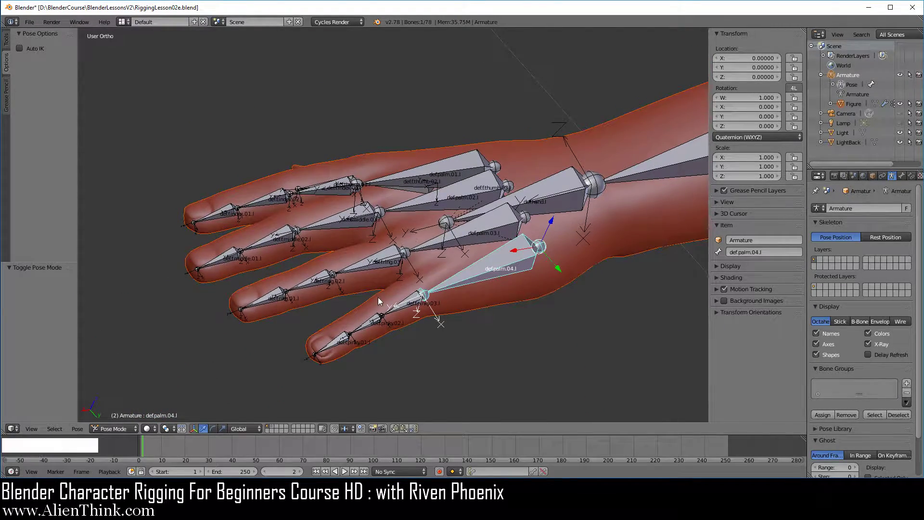
Examine the left hand and arm from another angle, then the head, shoulder and upper-body bones in the front view.
middle_click_drag(378, 296, 464, 290)
scroll(463, 289, "down", 3)
middle_click_drag(320, 234, 512, 286, "shift")
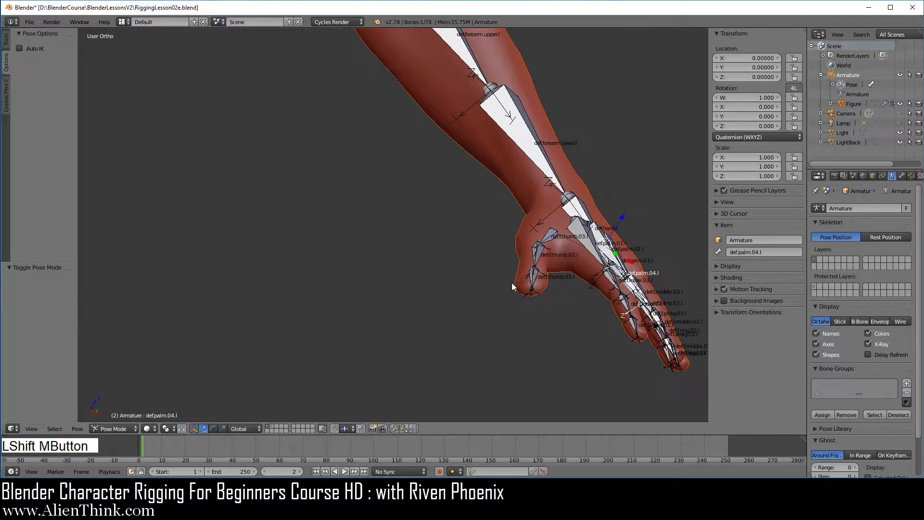
key("1")
middle_click_drag(439, 262, 579, 237, "shift")
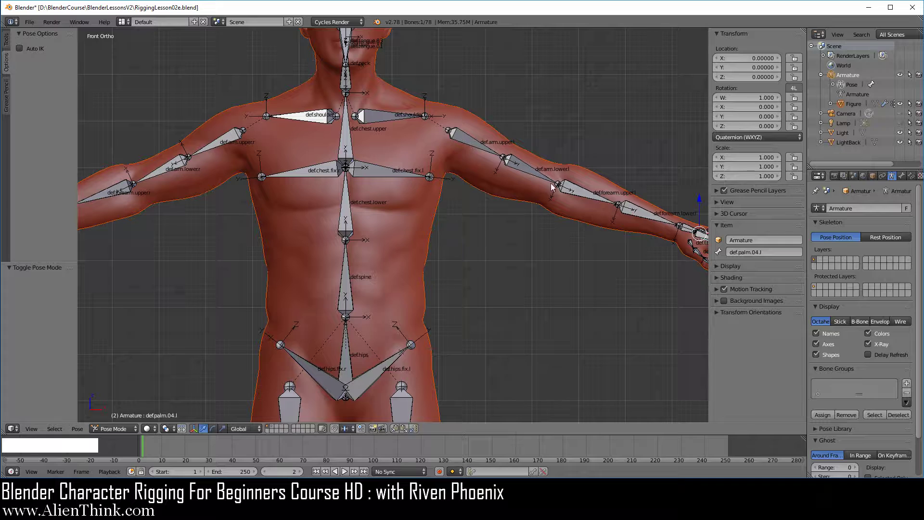
middle_click_drag(477, 212, 546, 333, "shift")
scroll(546, 333, "up", 4)
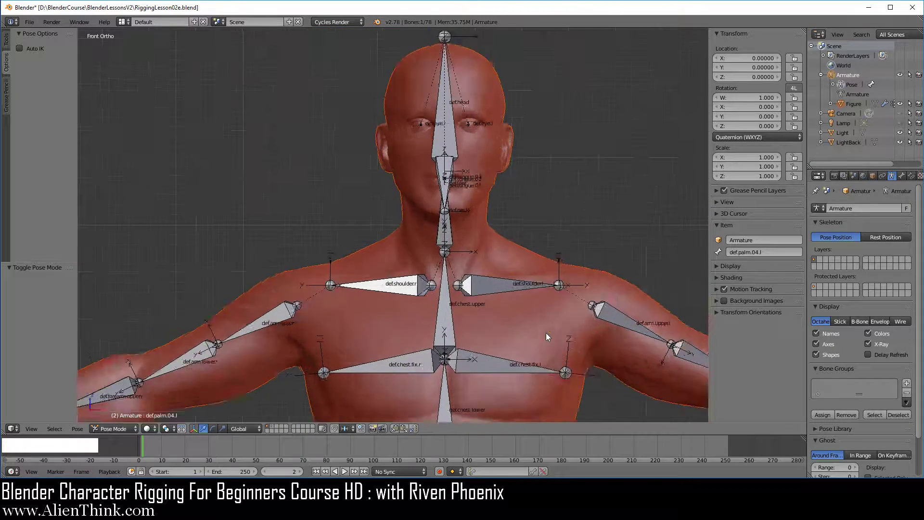
middle_click_drag(549, 213, 506, 286, "shift")
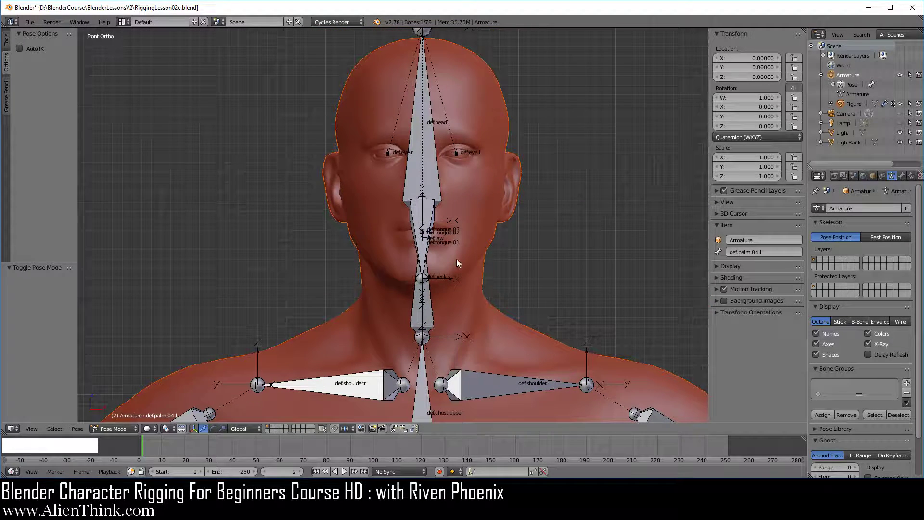
scroll(471, 326, "down", 2)
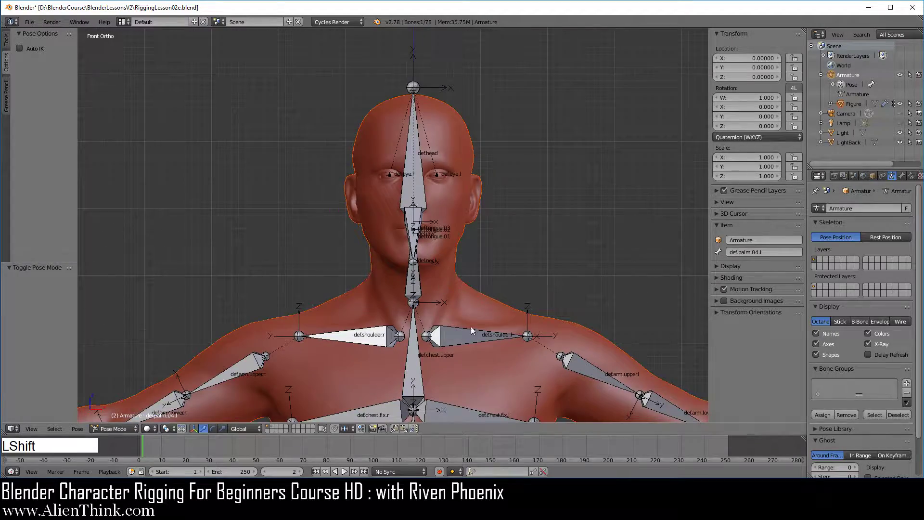
middle_click_drag(471, 326, 411, 140, "shift")
Try the Stick bone display, then switch the armature's bones to Wire display with the figure's back in view.
middle_click_drag(464, 216, 433, 326)
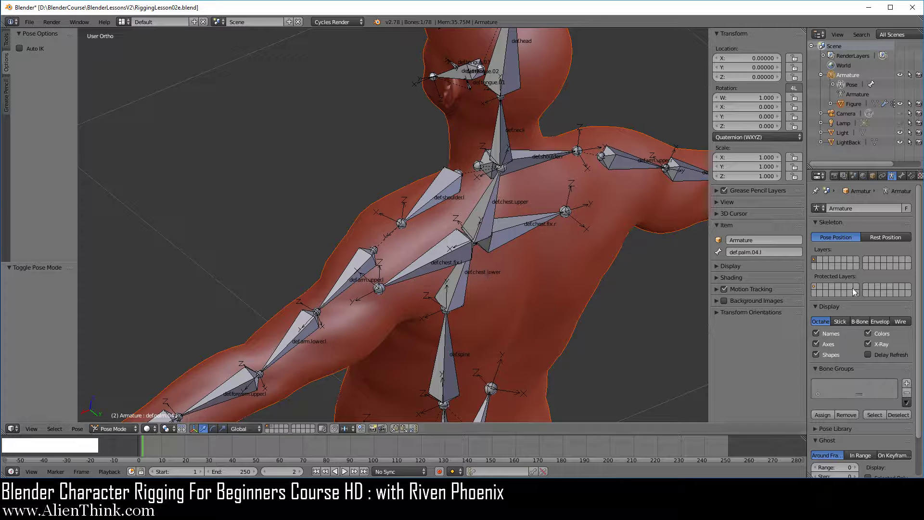
left_click(840, 321)
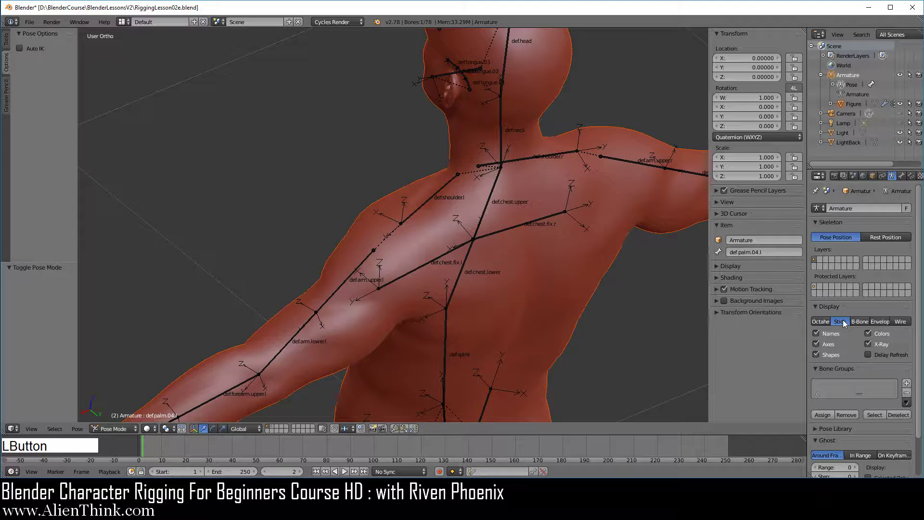
left_click(900, 321)
middle_click_drag(582, 314, 456, 278, "shift")
Select def.shoulder.l and def.chest.fix.l and rotate them together by about -15.7° in the top view, inspecting the back.
right_click(397, 150)
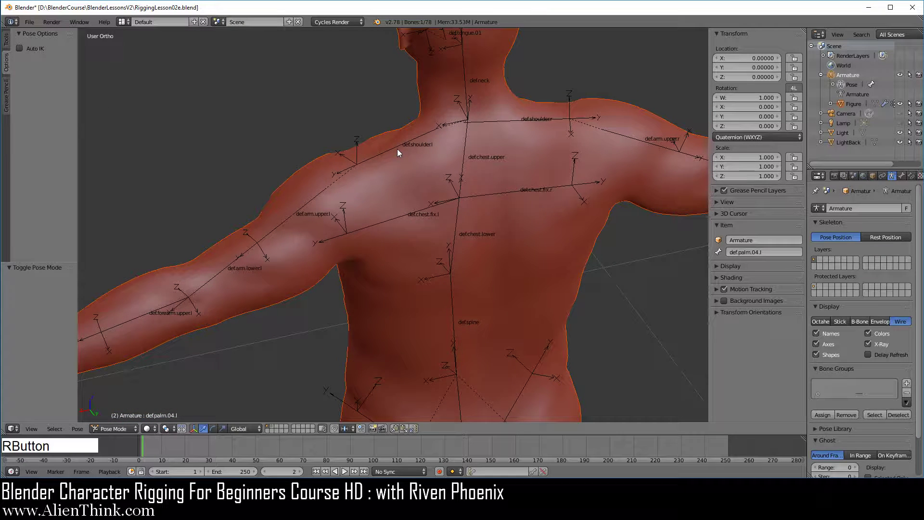
right_click(403, 215, "shift")
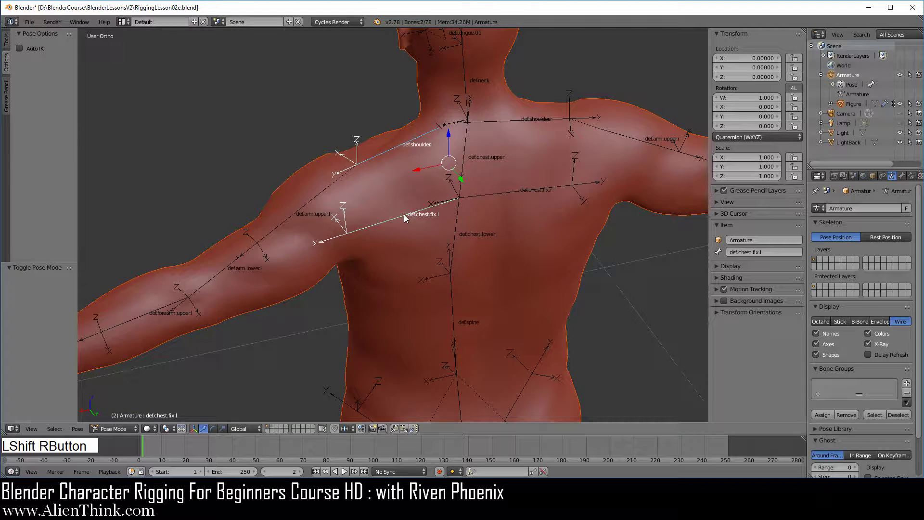
key("KP_7")
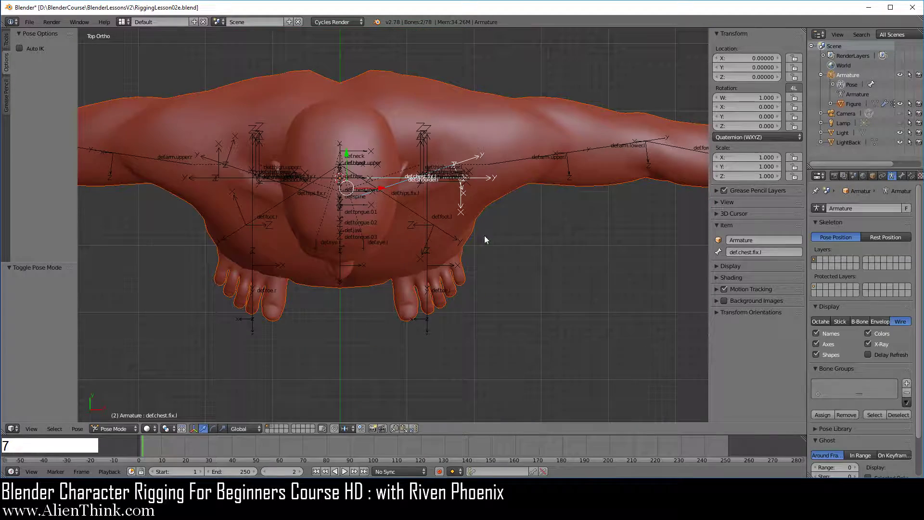
key("r")
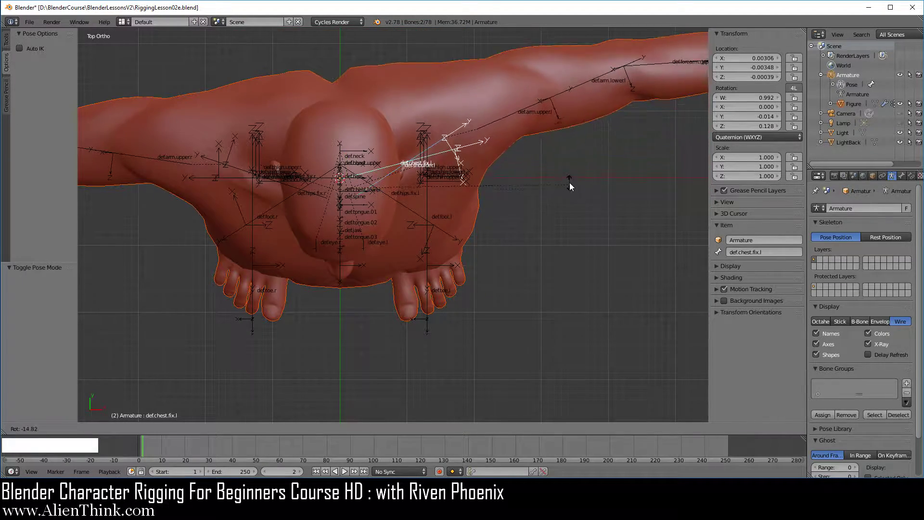
left_click(569, 181)
middle_click_drag(570, 181, 386, 243)
scroll(441, 264, "up", 3)
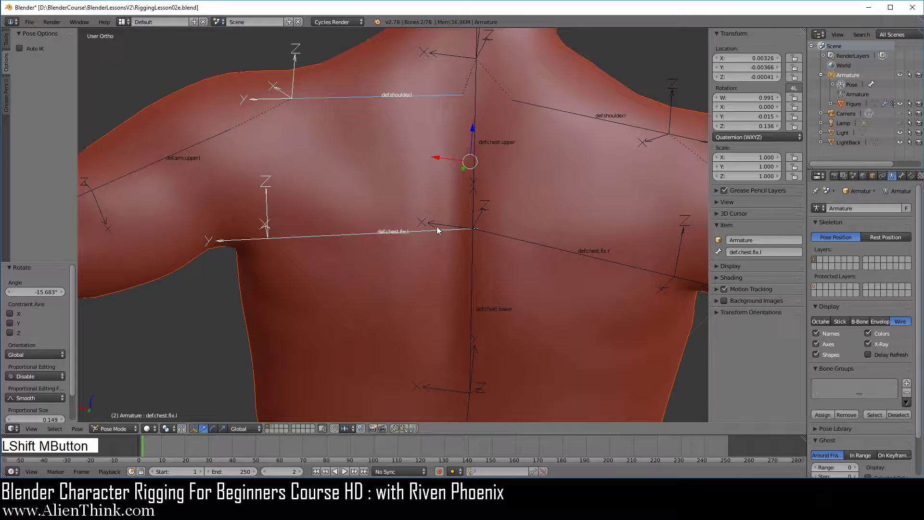
middle_click_drag(437, 226, 471, 207)
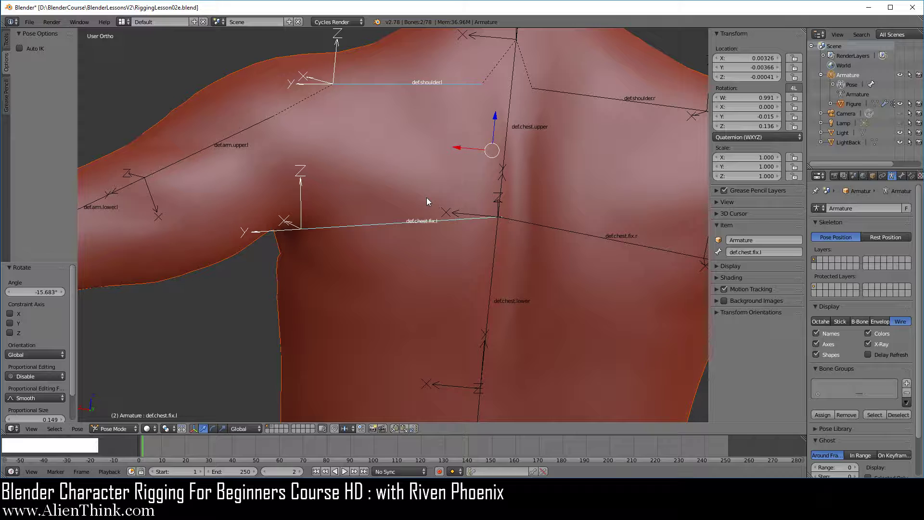
Clear the rotation of def.shoulder.l and def.chest.fix.l, try a free trackball rotation, cancel it and deselect all bones.
key("alt+r")
key("r")
key("r")
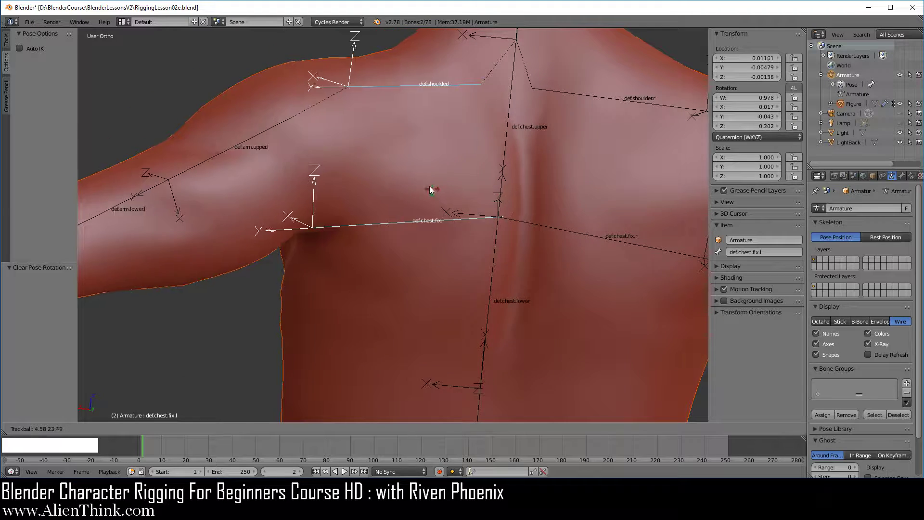
right_click(427, 186)
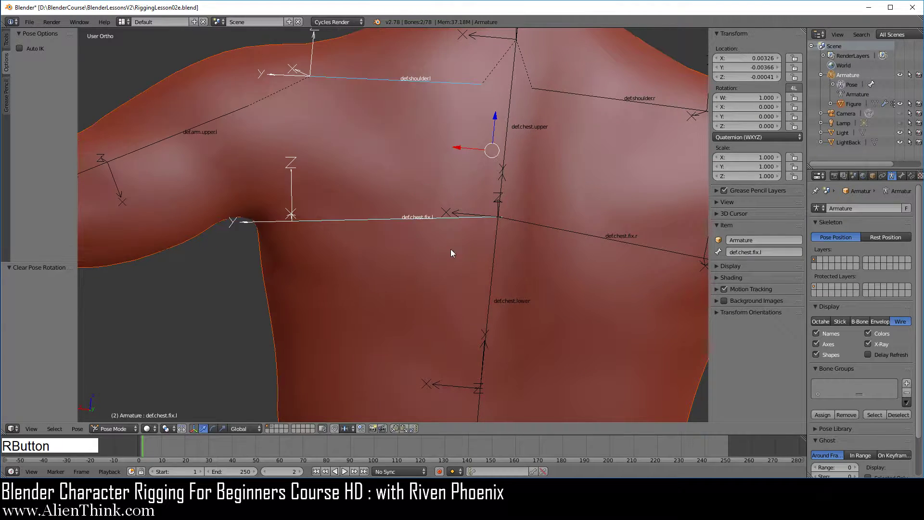
key("alt+r")
scroll(456, 258, "down", 5)
key("a")
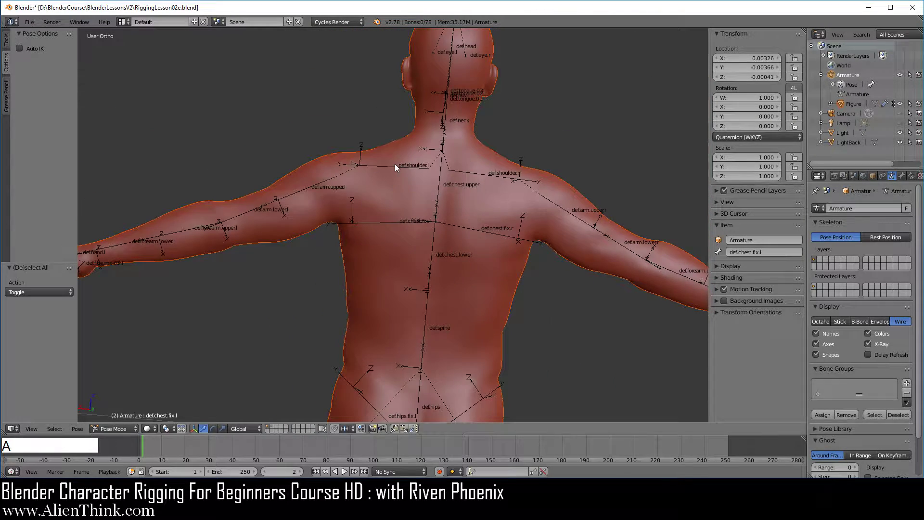
Try a plain rotation and a free trackball rotation of the left thigh bone def.thigh.upper.l in the back view, cancelling both.
middle_click_drag(427, 279, 461, 177, "shift")
right_click(394, 322)
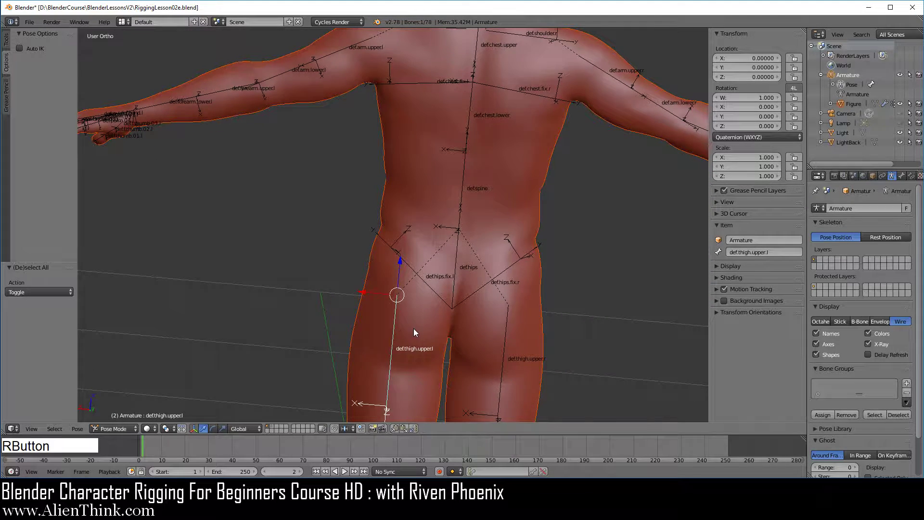
key("ctrl+KP_1")
middle_click_drag(433, 340, 446, 273, "shift")
scroll(531, 295, "up", 2)
key("r")
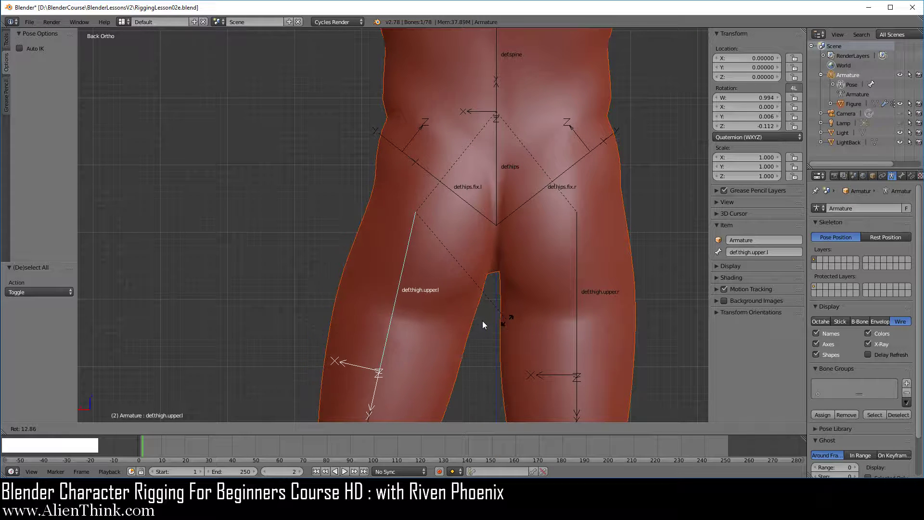
right_click(479, 320)
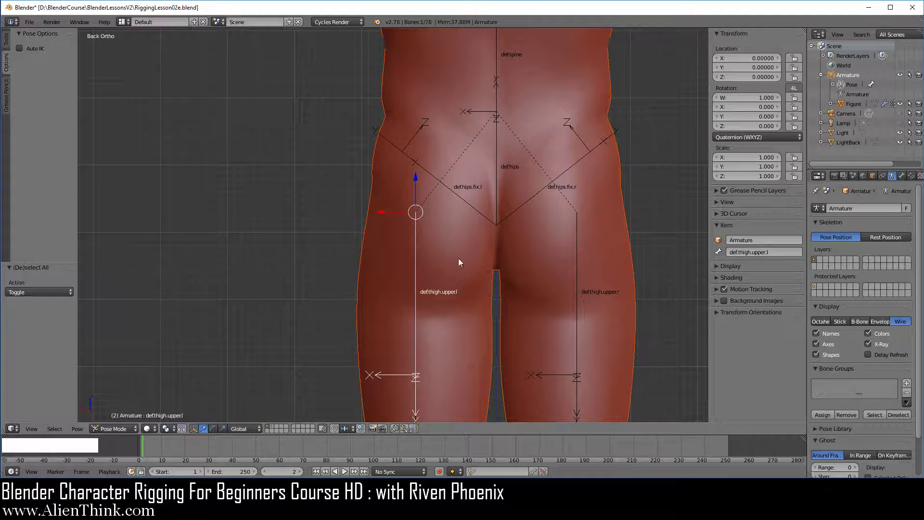
key("r")
key("r")
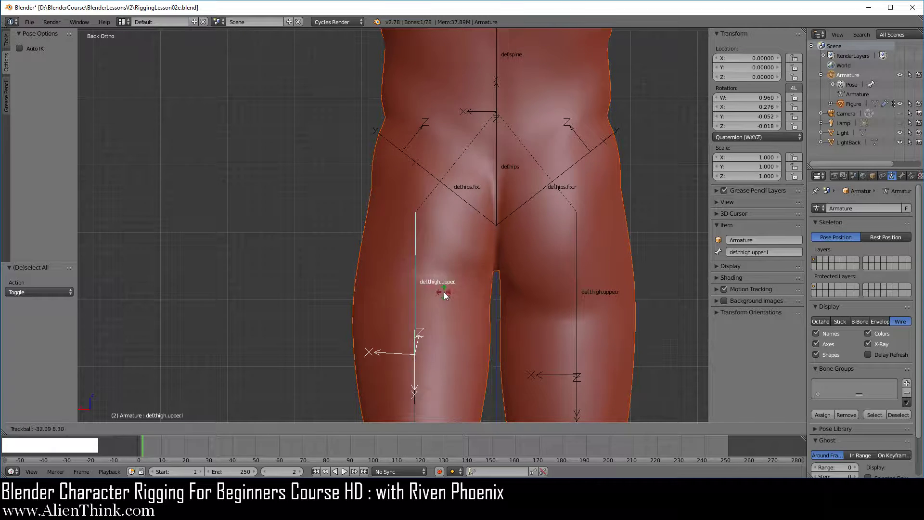
right_click(446, 311)
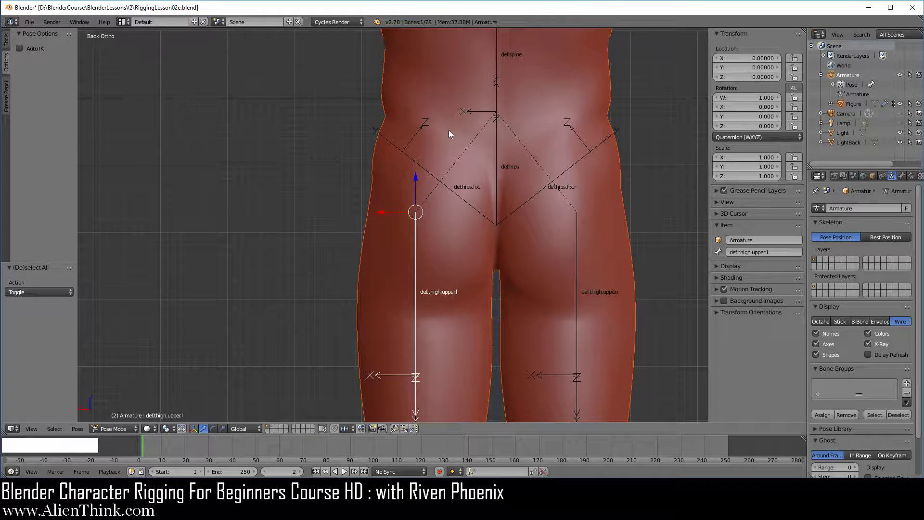
Set the armature's bone display back to Octahedral in the front view.
scroll(470, 193, "down", 4)
middle_click_drag(396, 155, 530, 261, "shift")
key("KP_1")
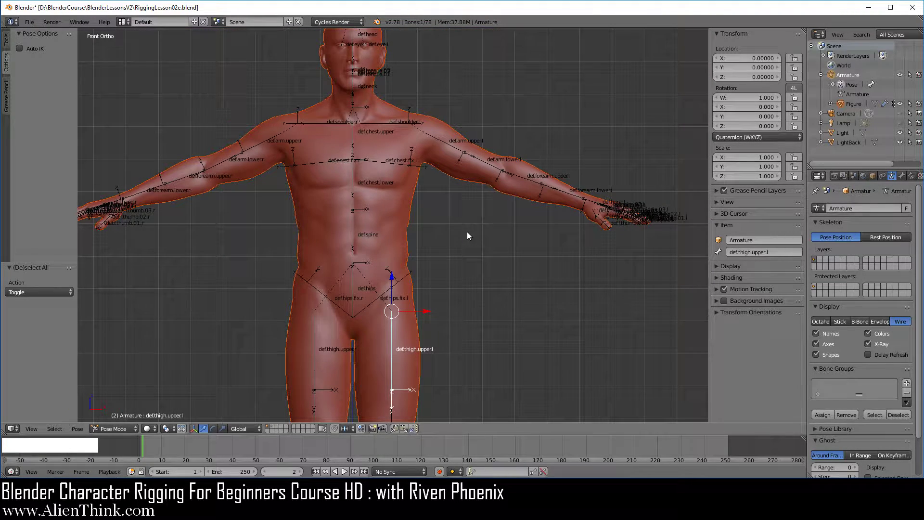
left_click(821, 321)
Reset the 3D cursor to the scene centre with the whole figure framed, and save the current RiggingLesson02e.blend file.
key("shift+c")
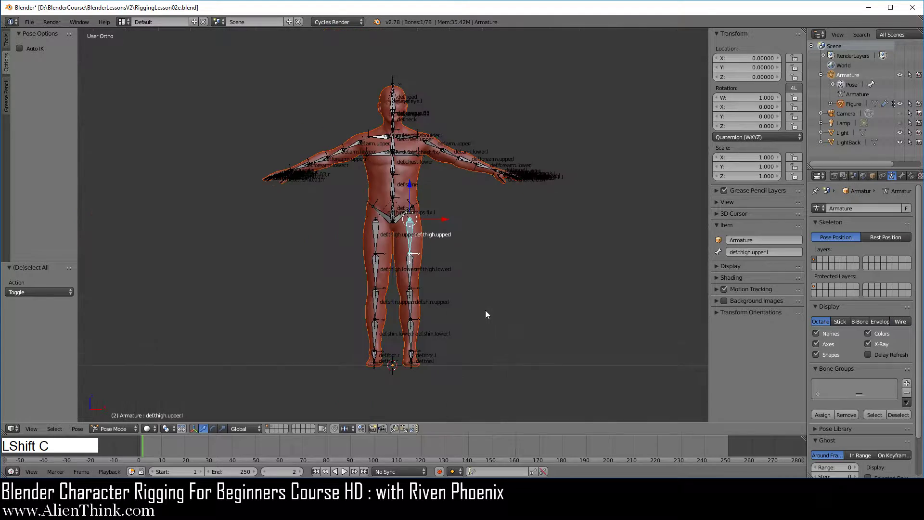
middle_click_drag(513, 319, 518, 287, "ctrl")
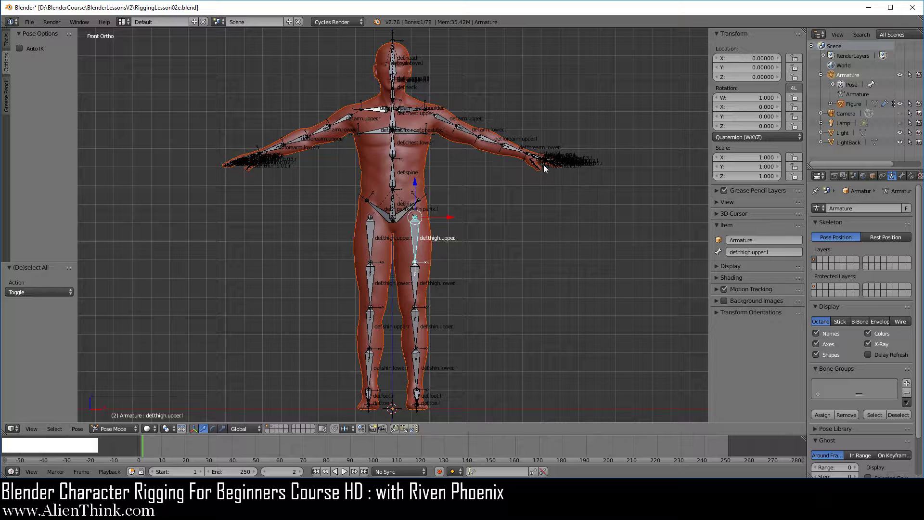
left_click(30, 23)
left_click(56, 97)
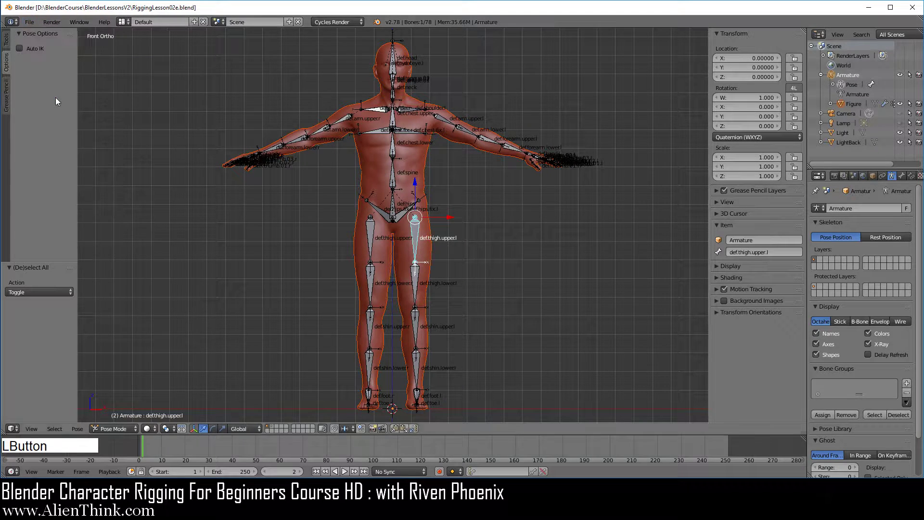